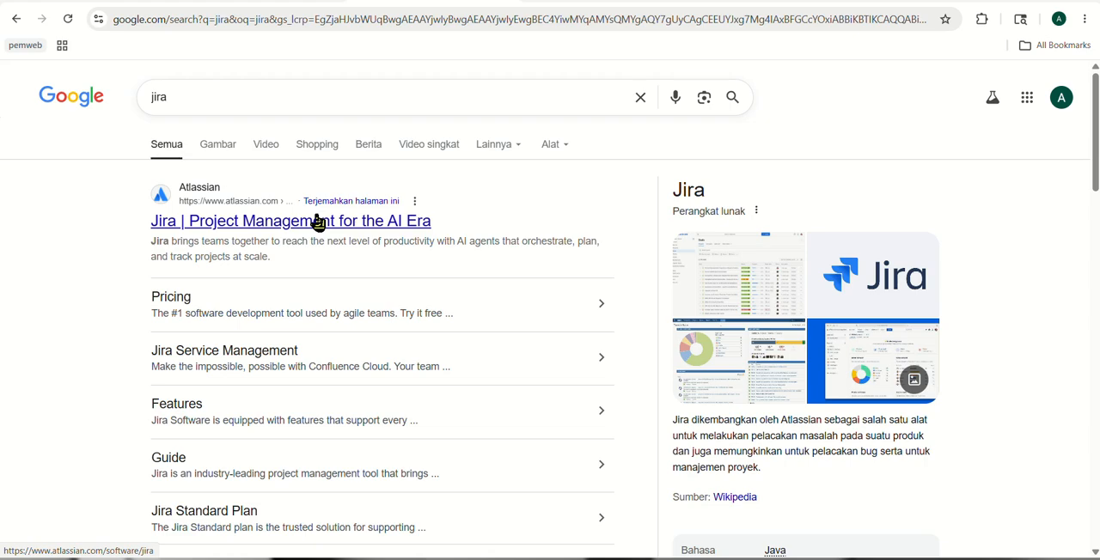
Open the Jira product page from the search results, dismiss the translation prompt, and enter the existing Jira site
click(373, 227)
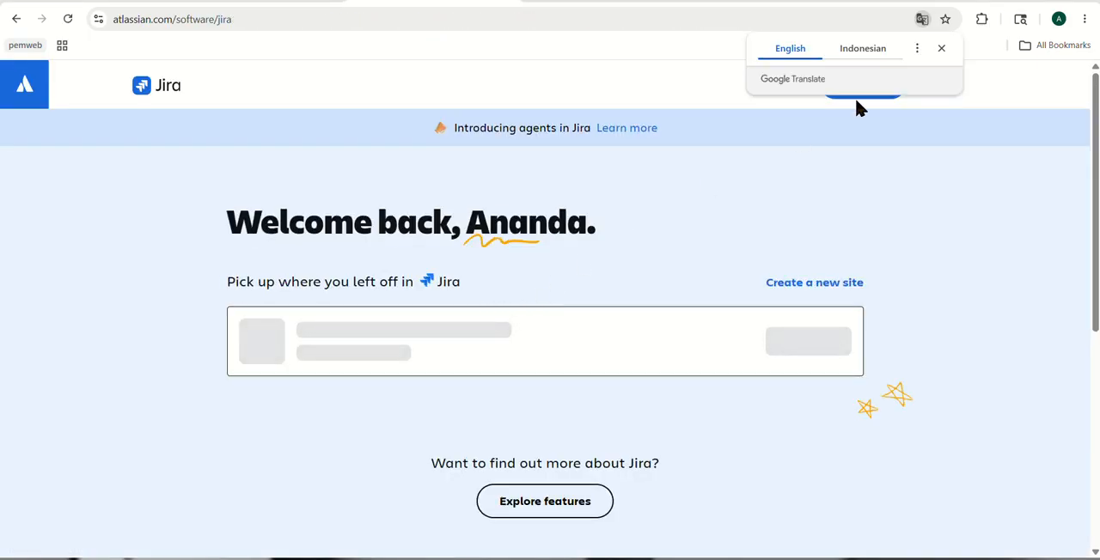
click(934, 48)
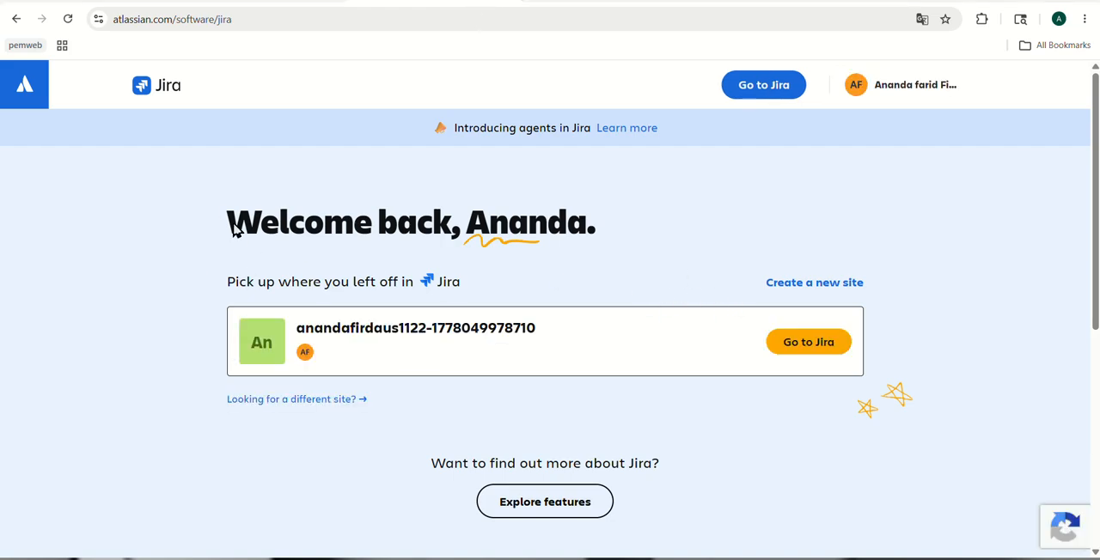
click(804, 343)
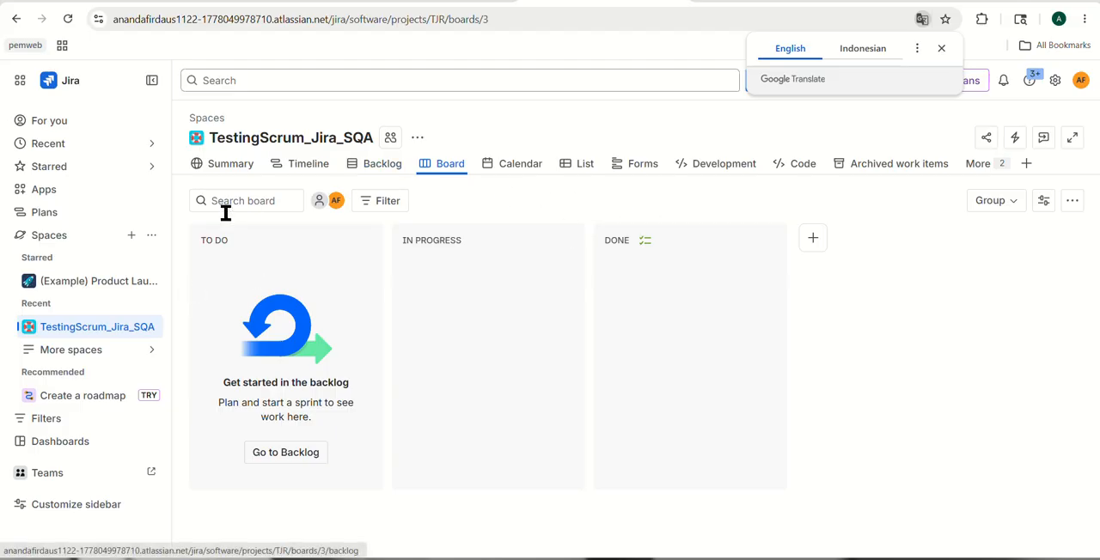
Start creating a new space with the Scrum template from the templates made for you
click(131, 241)
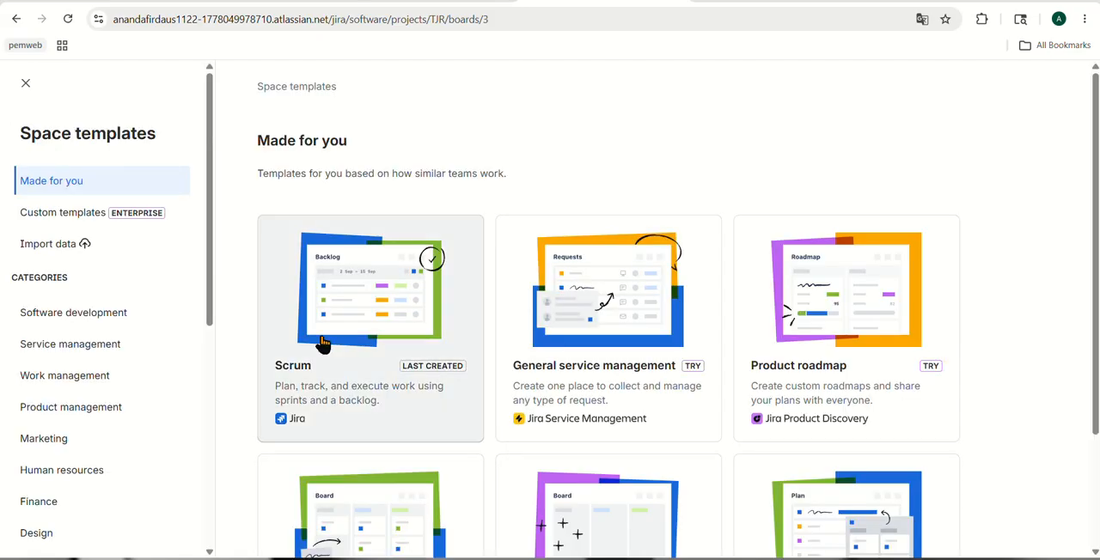
scroll(449, 376, down, 1)
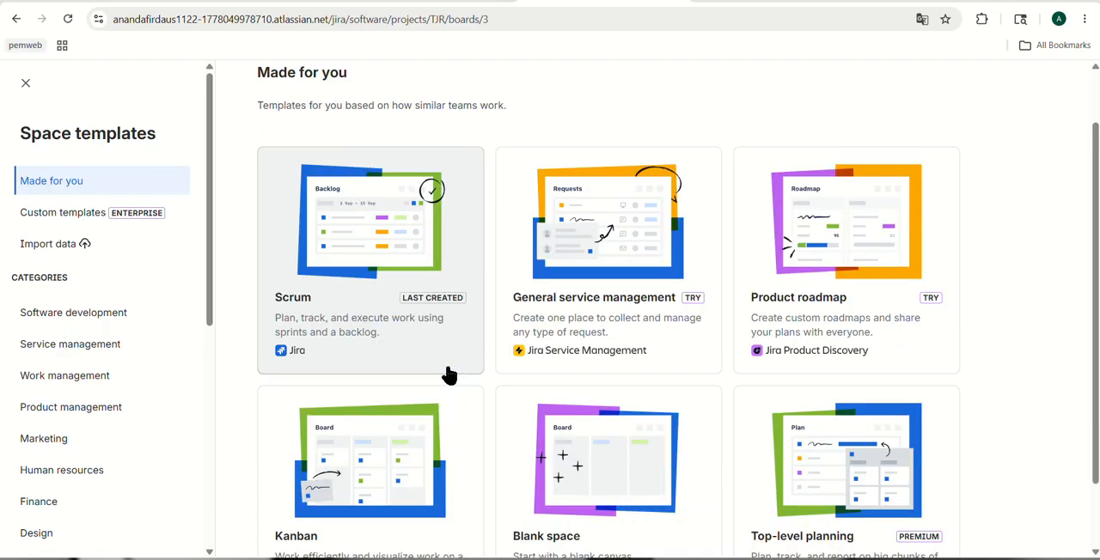
scroll(531, 378, down, 1)
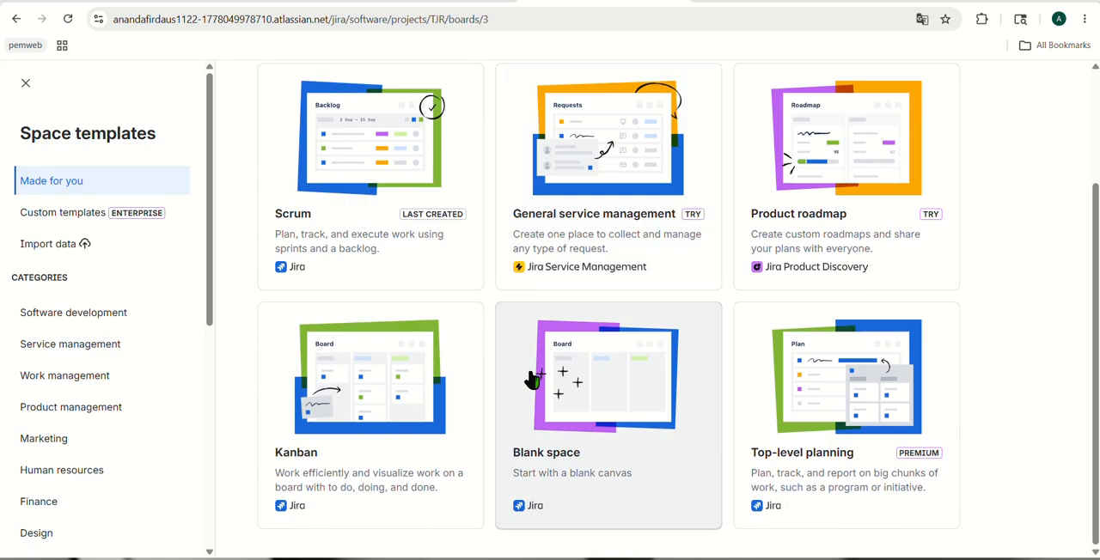
scroll(465, 426, up, 2)
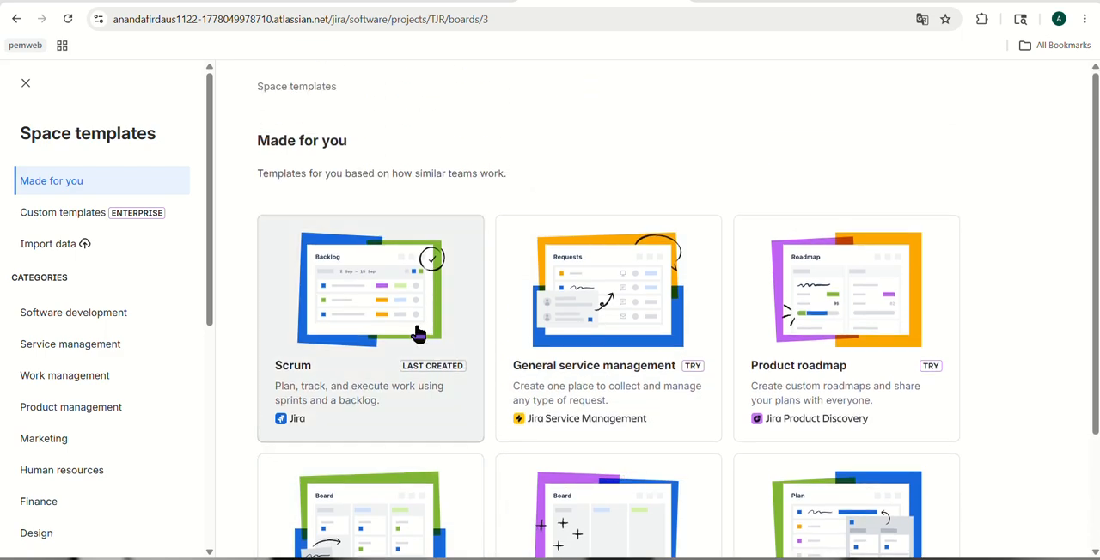
click(379, 321)
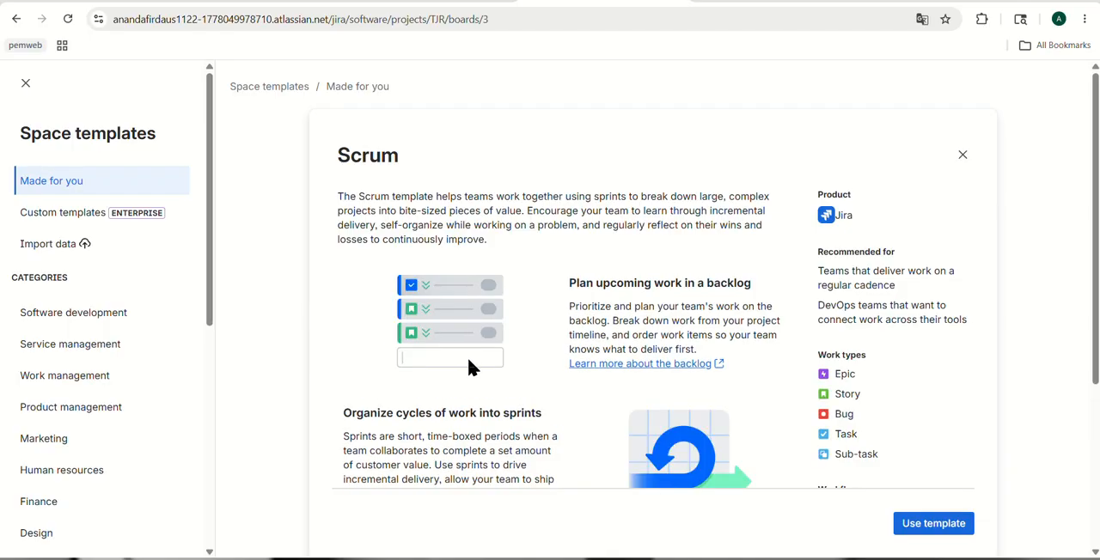
scroll(468, 357, down, 1)
scroll(470, 368, down, 3)
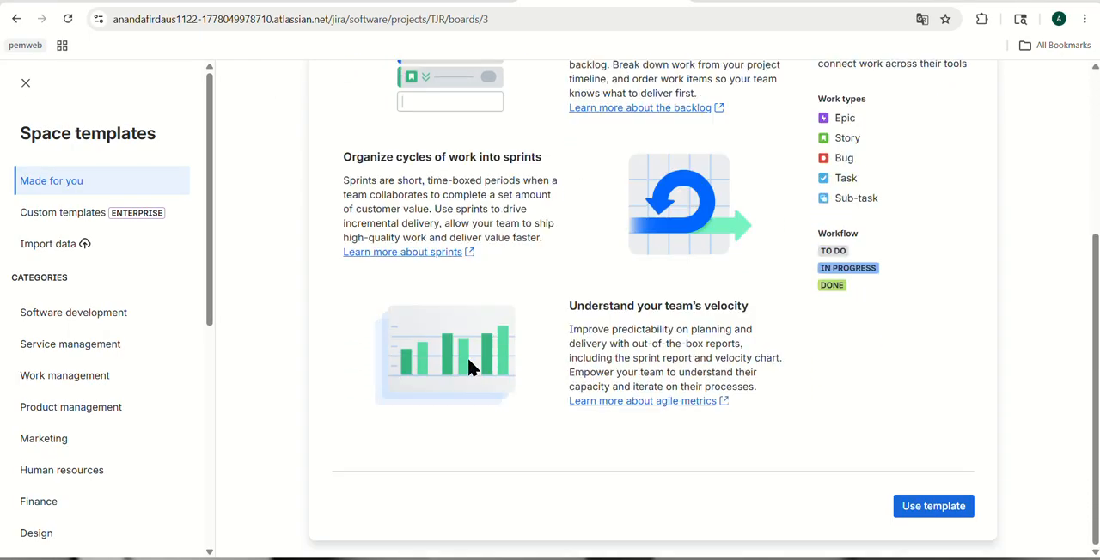
click(901, 509)
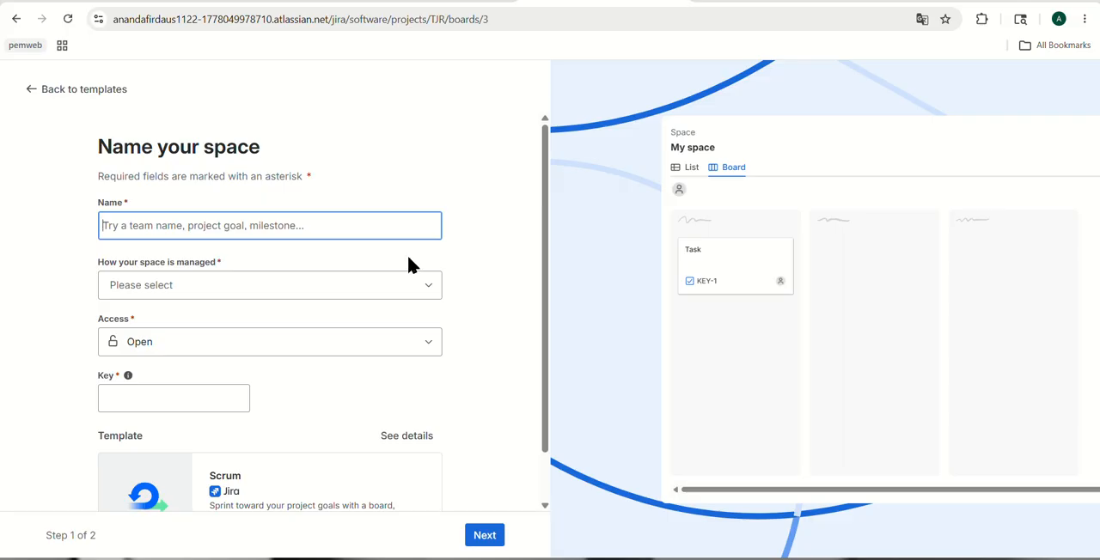
Name the new space Testing_jira_MobileWeb
text(Testing)
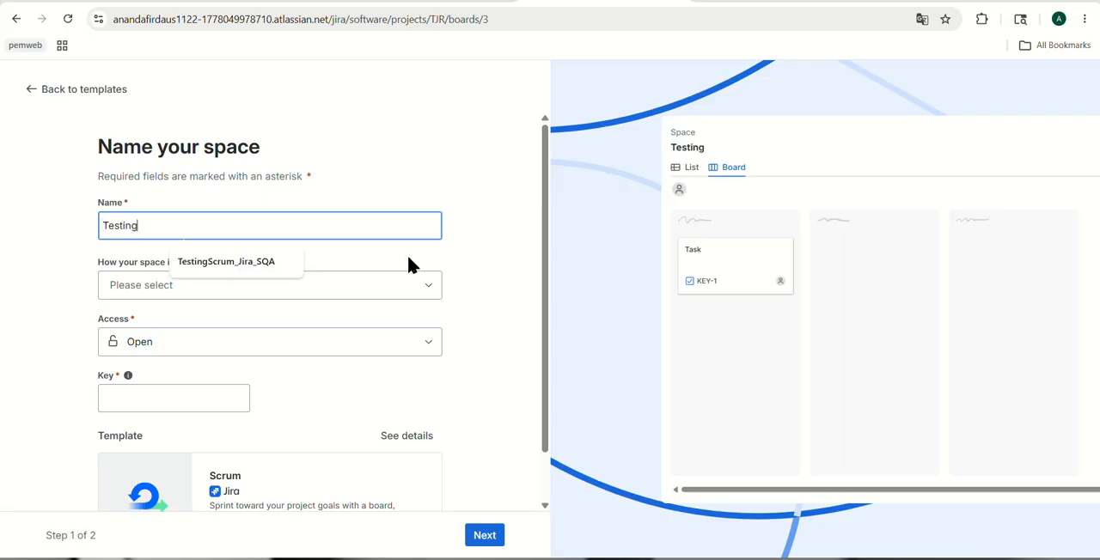
text(_j)
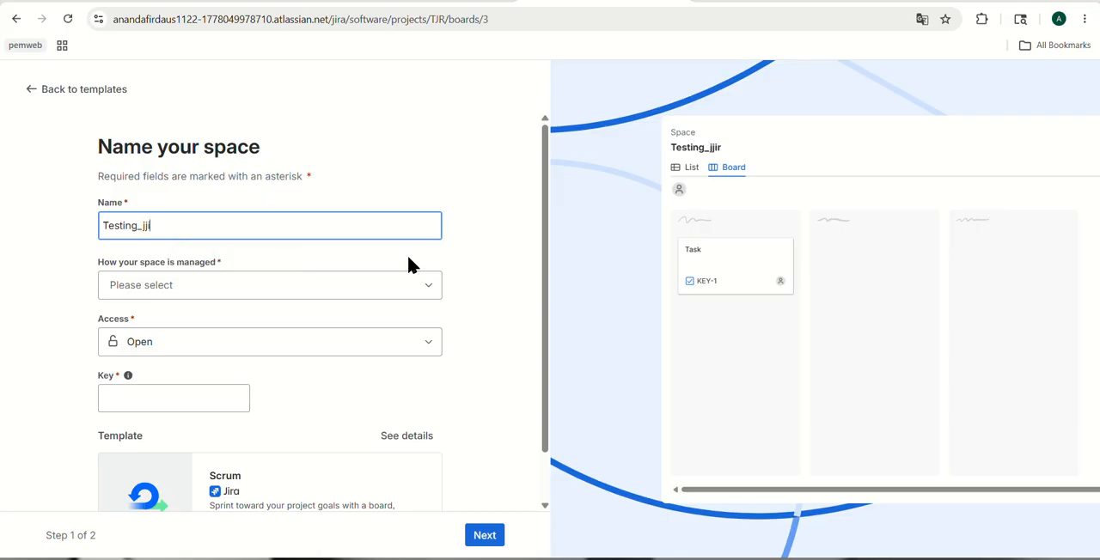
text(ira_MObile)
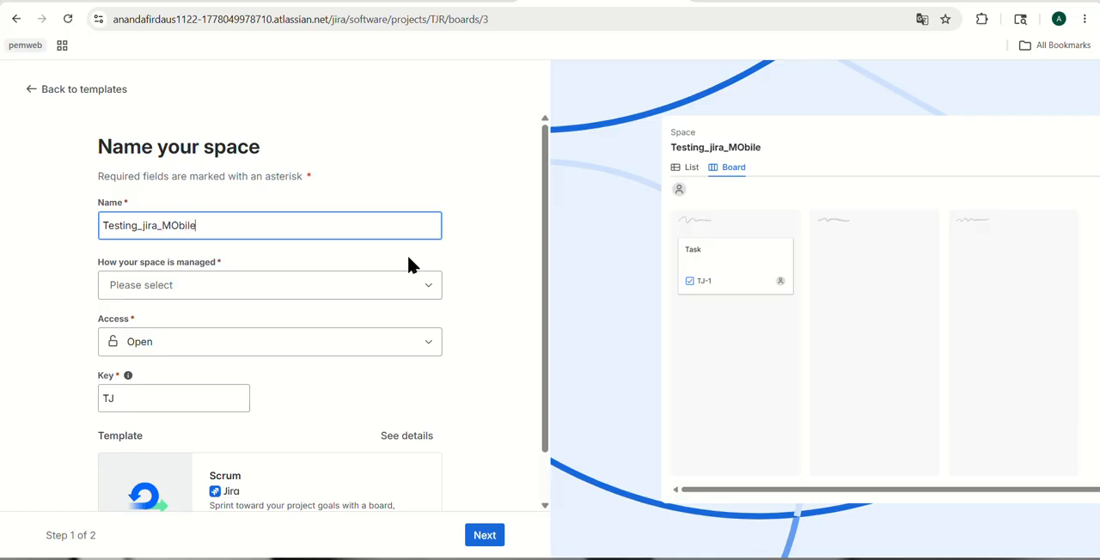
key(BackSpace)
key(BackSpace)
key(BackSpace)
key(BackSpace)
key(BackSpace)
text(obileWE)
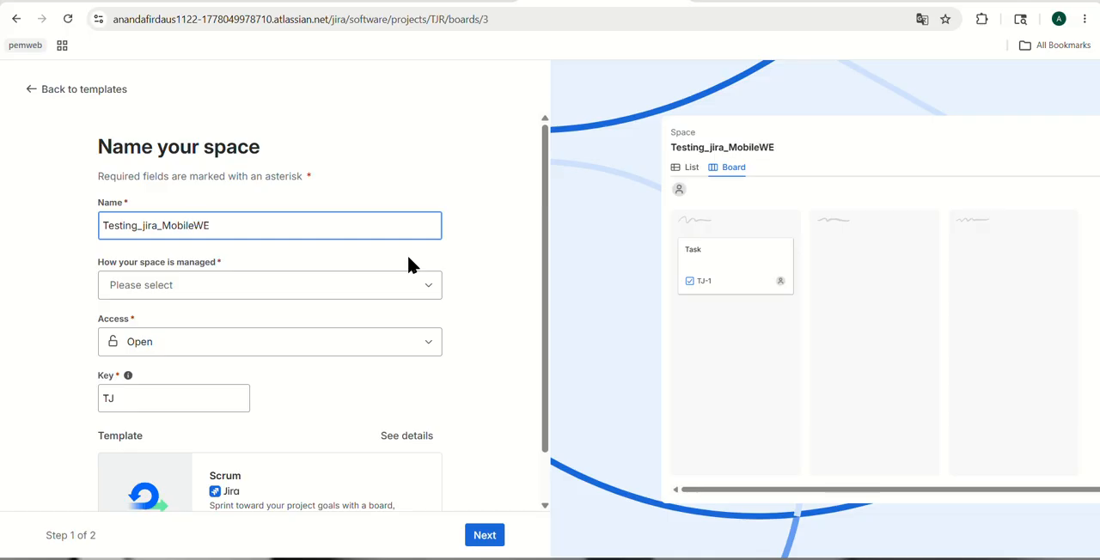
text(b)
key(BackSpace)
key(BackSpace)
text(eb)
Set the space to Team-managed, keep its access Open, and proceed to create it
click(391, 294)
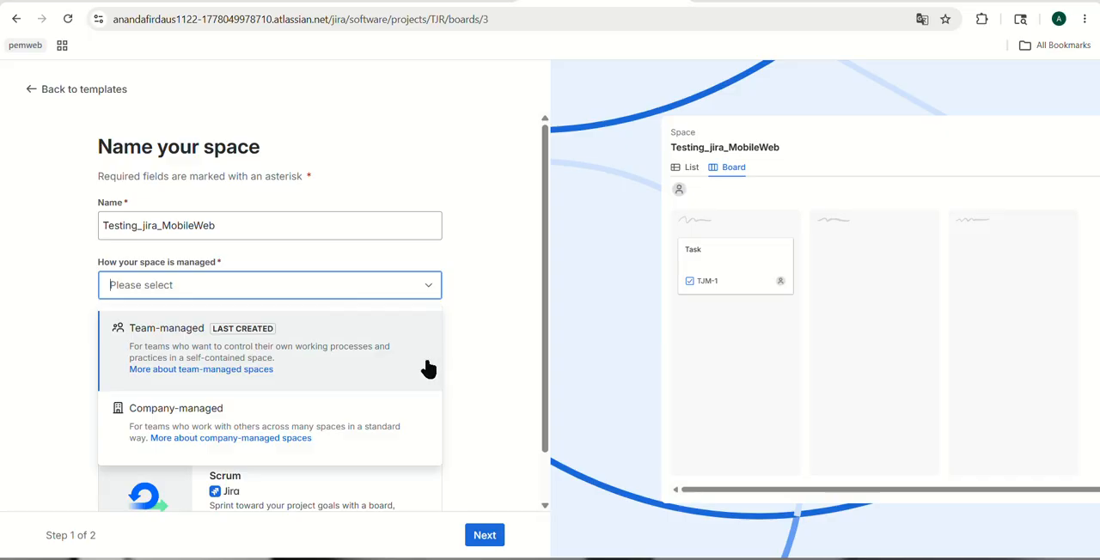
click(371, 368)
scroll(423, 344, down, 1)
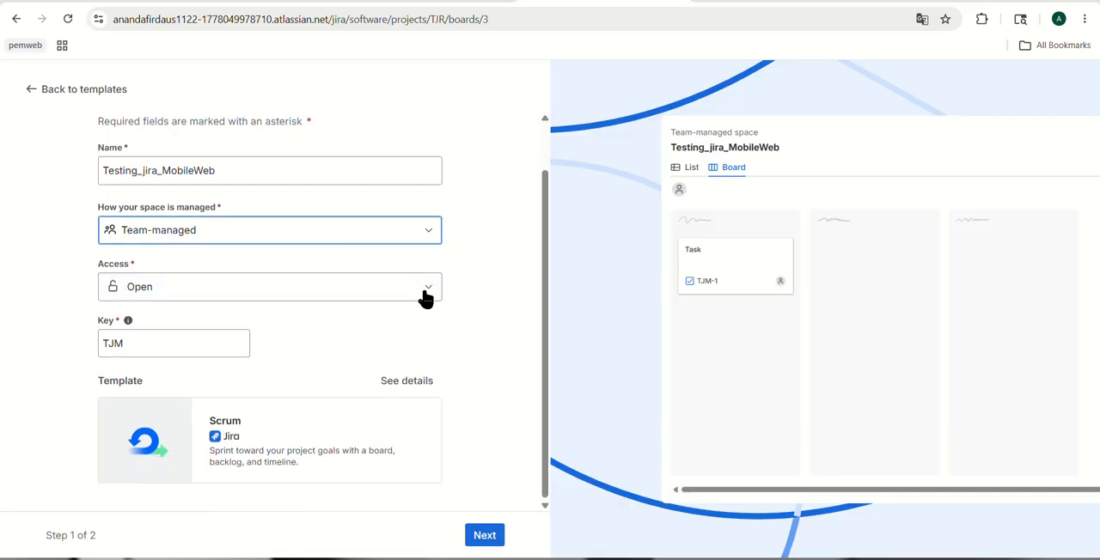
click(425, 293)
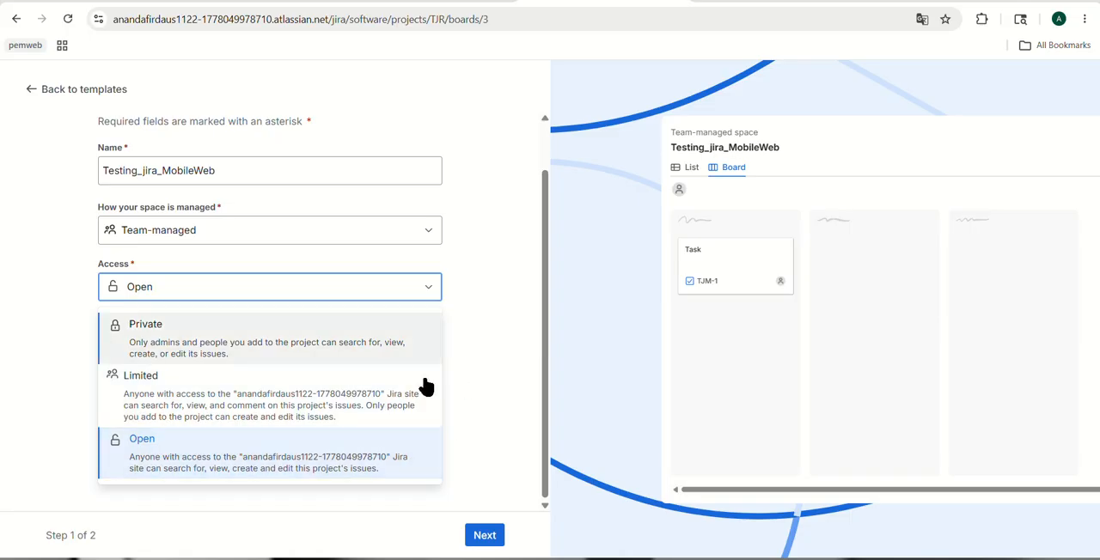
click(485, 365)
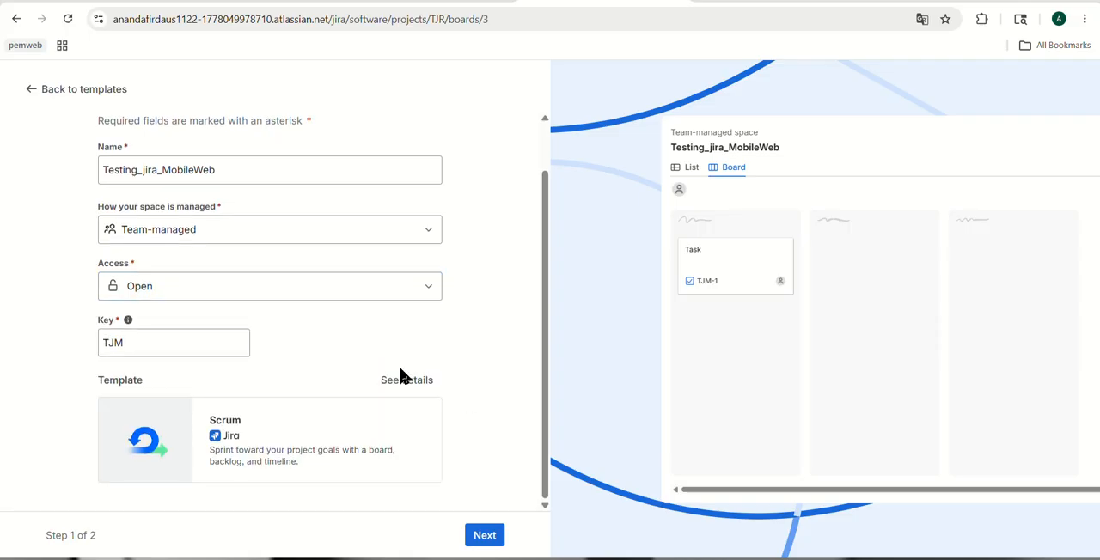
click(485, 537)
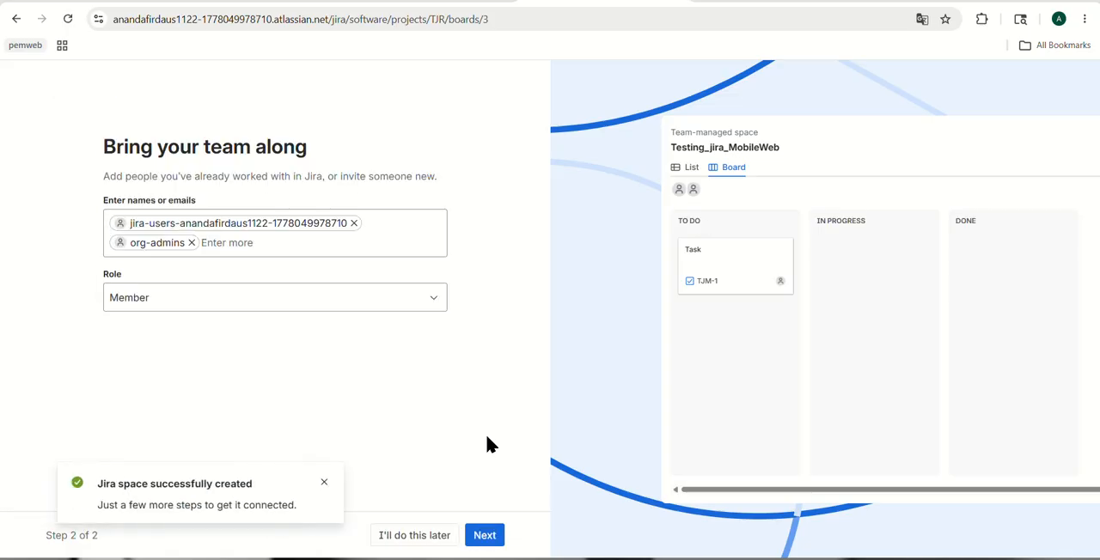
Leave the role as Member and postpone inviting the team to finish the space setup
click(324, 484)
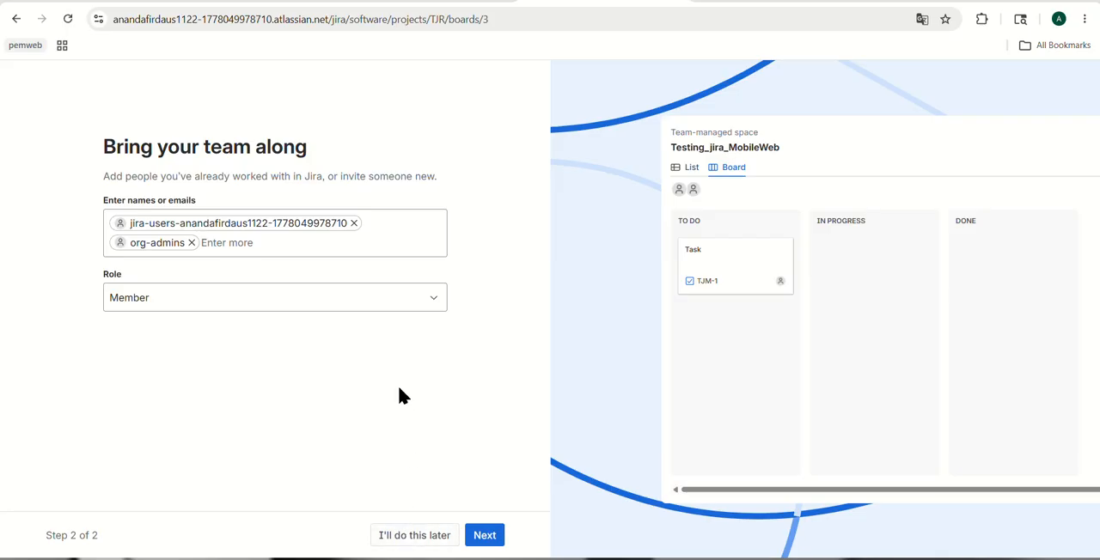
click(413, 304)
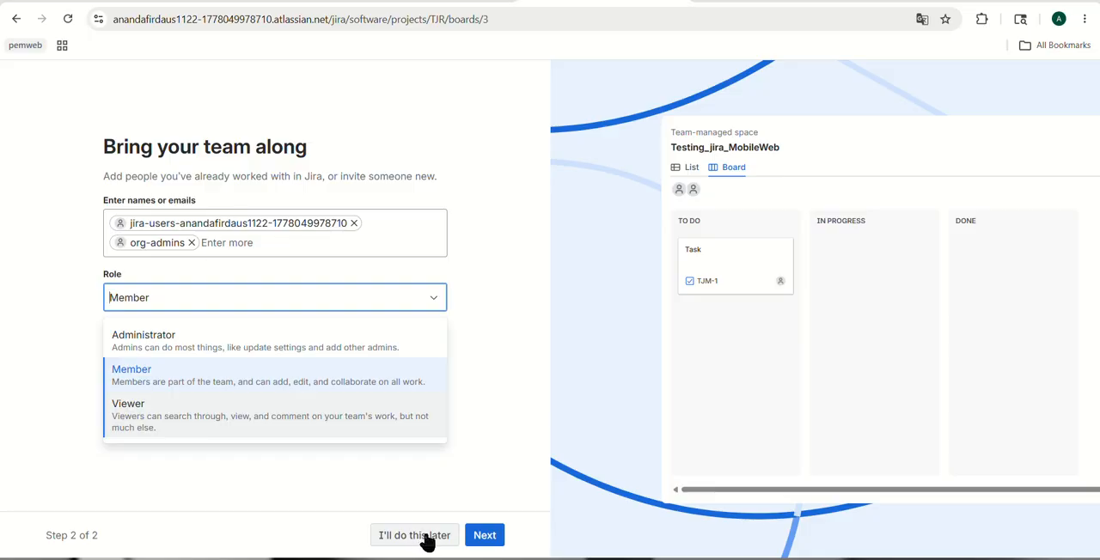
click(456, 499)
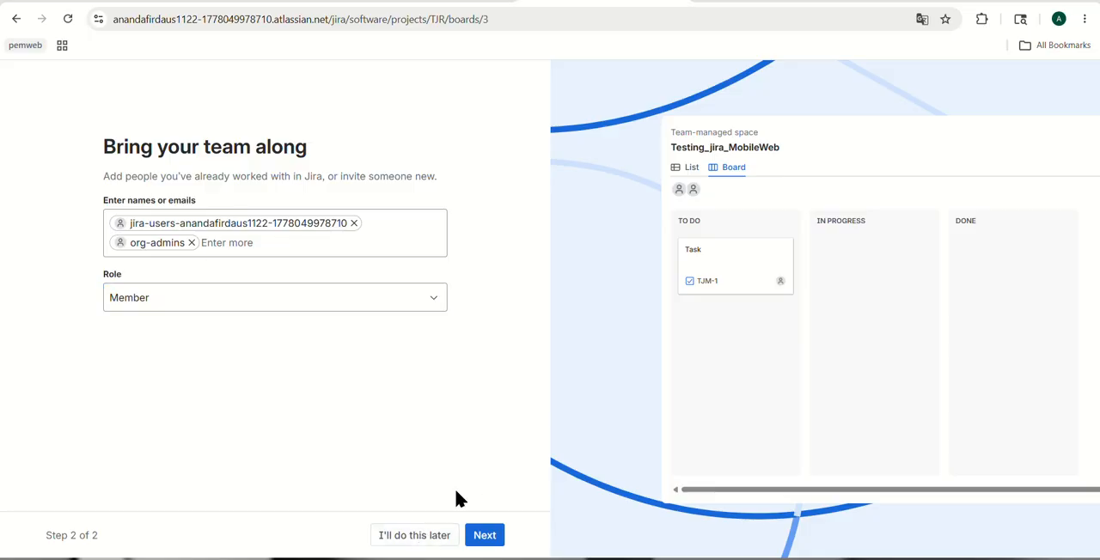
click(432, 539)
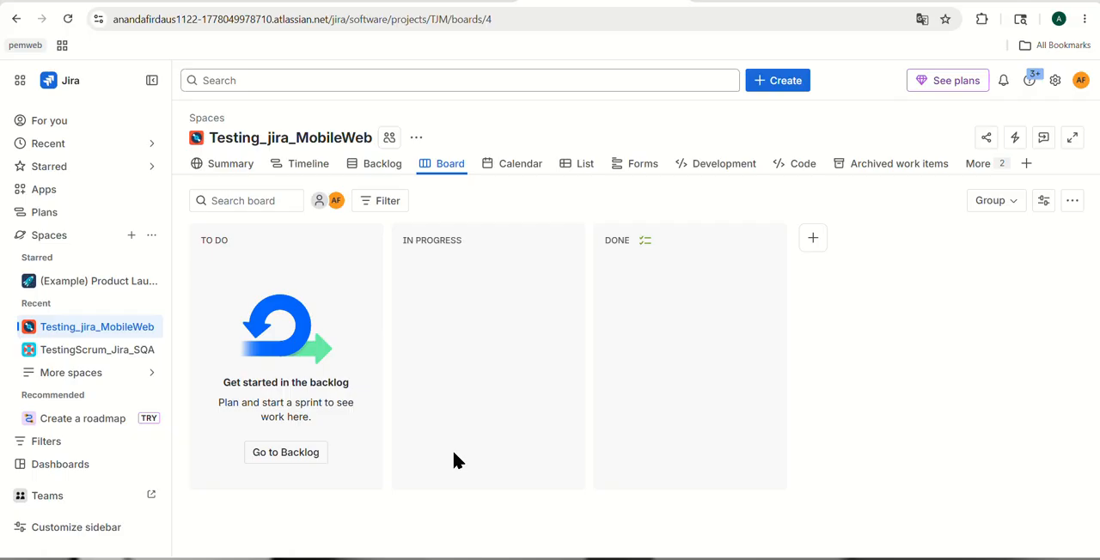
Go to the new space's backlog and create a task named Login&Register in the Backlog section
click(290, 453)
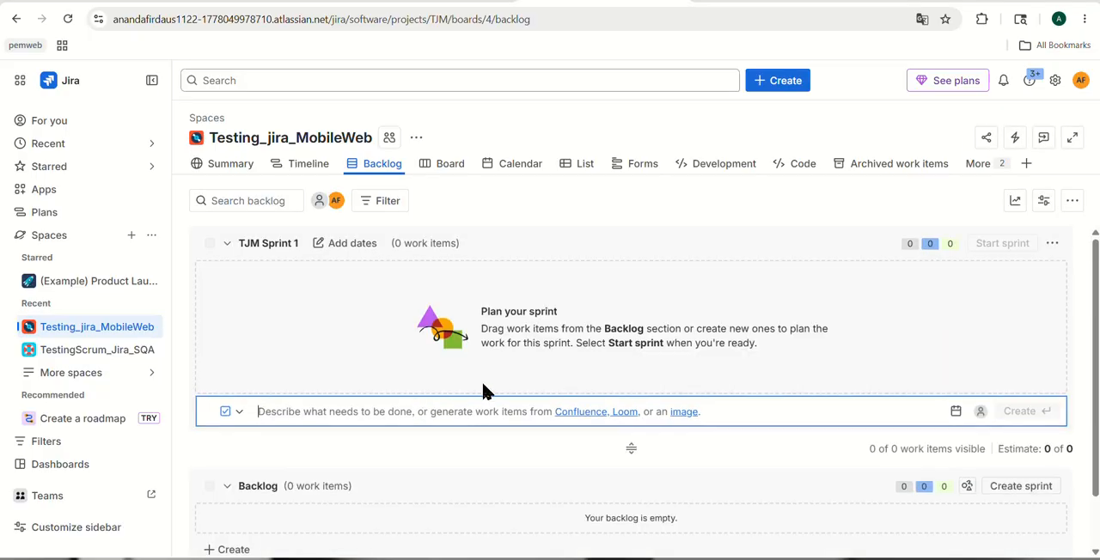
scroll(481, 379, down, 1)
scroll(457, 393, down, 1)
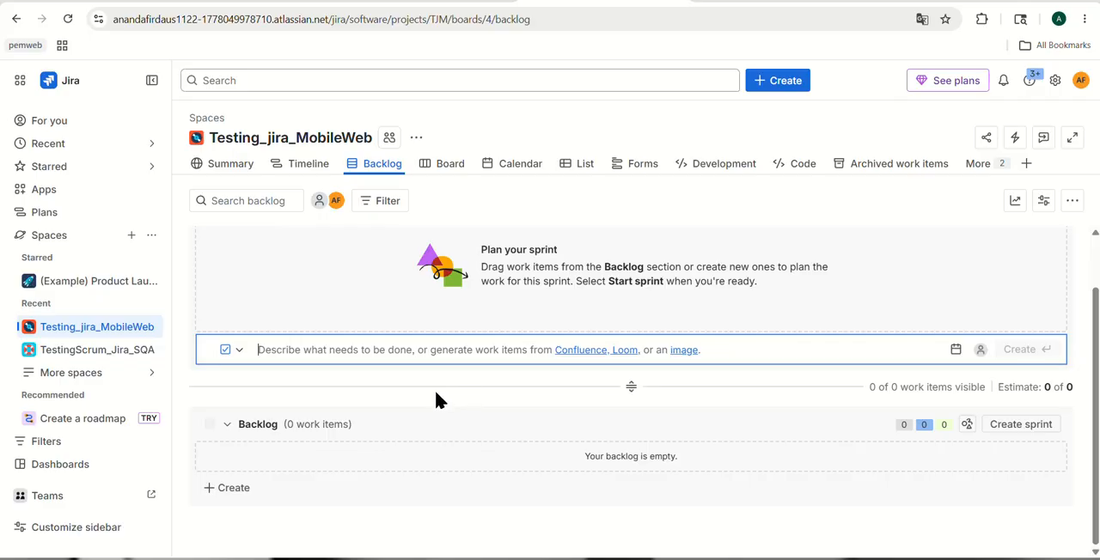
click(233, 488)
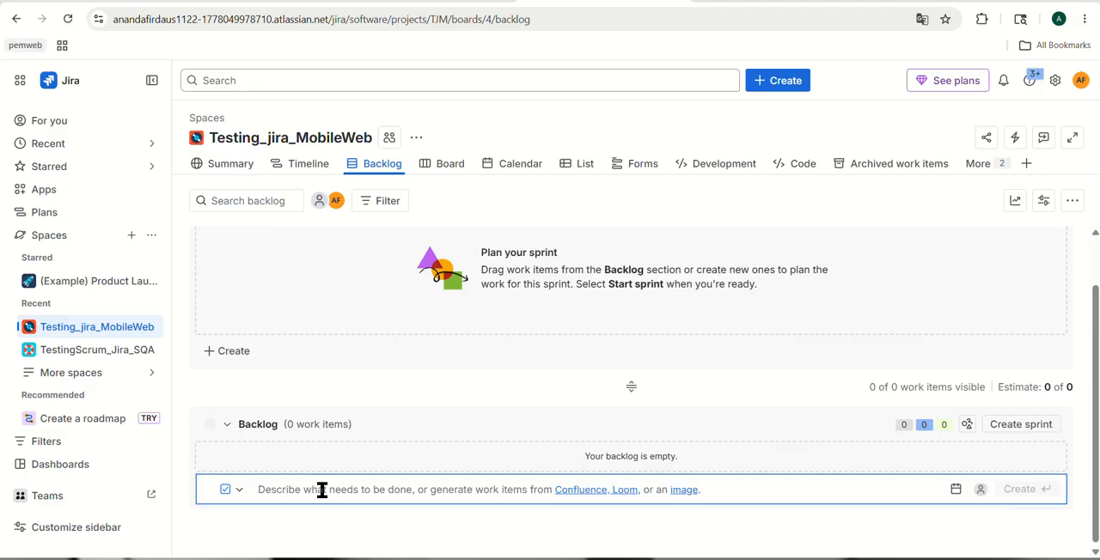
text(Login)
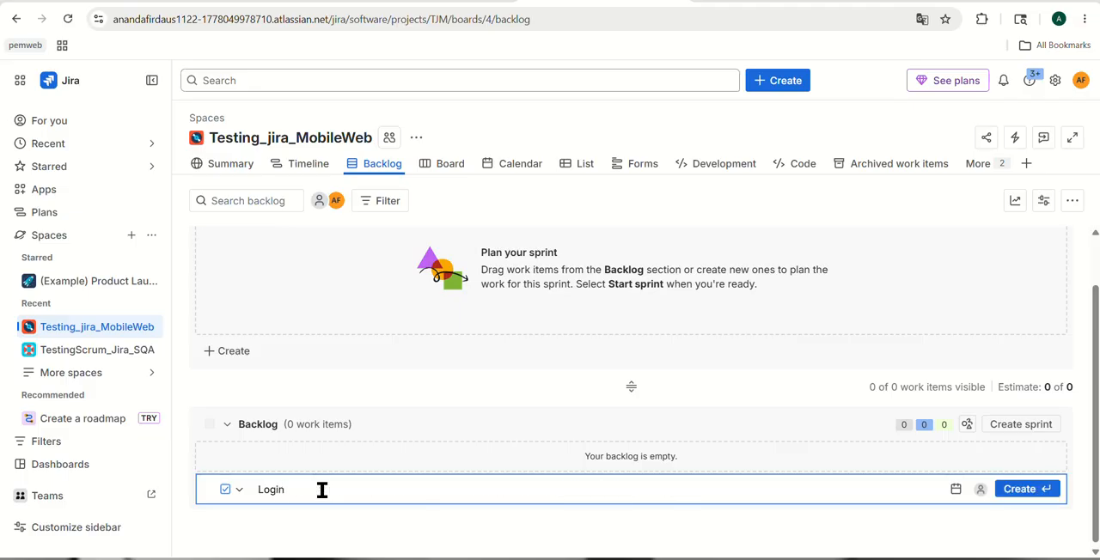
text(&Register)
click(1025, 497)
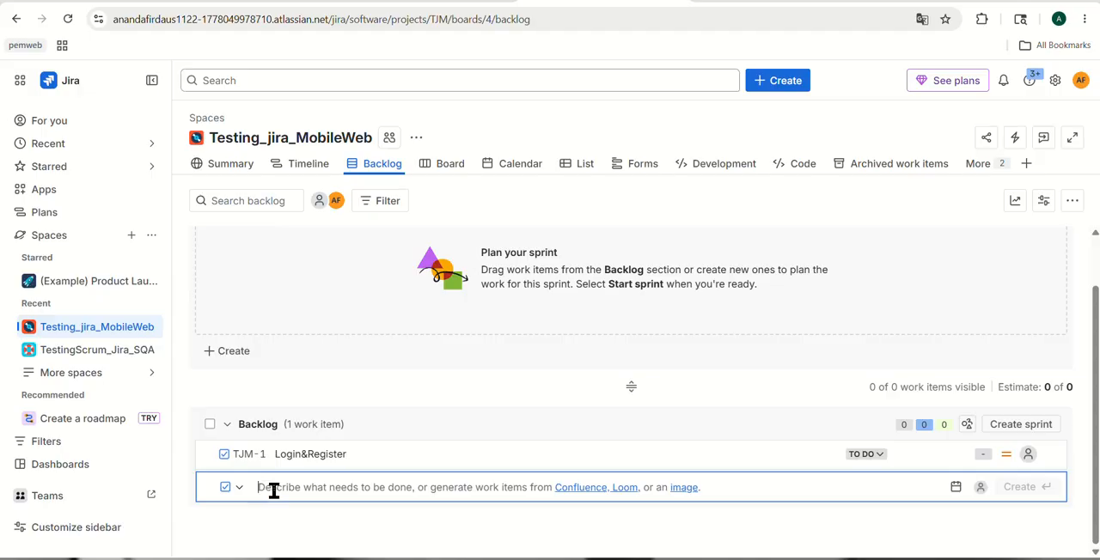
Add a second task named Dasboard to the Backlog section
text(Dashboae)
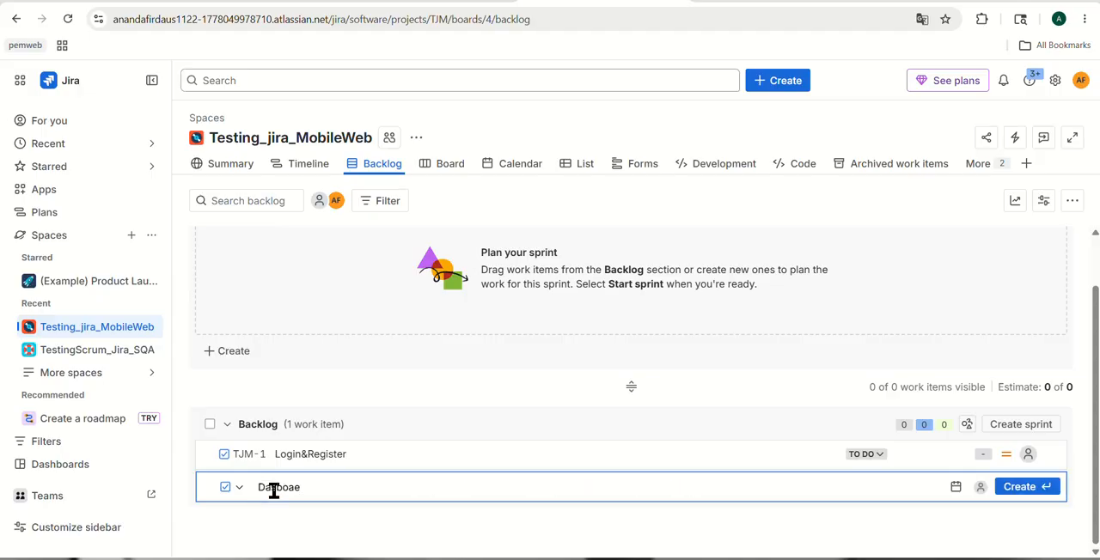
key(BackSpace)
text(rd)
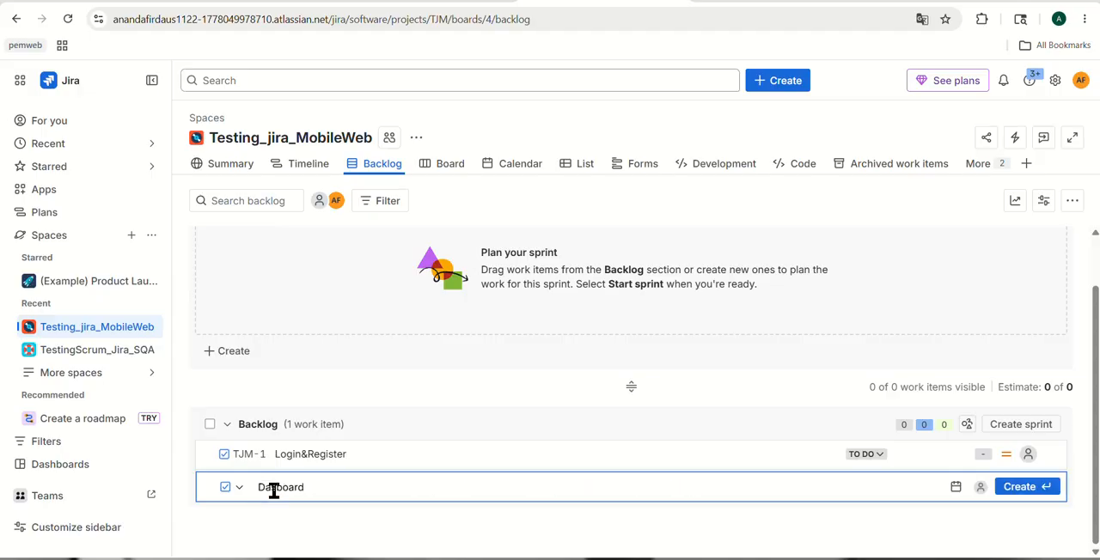
click(1020, 487)
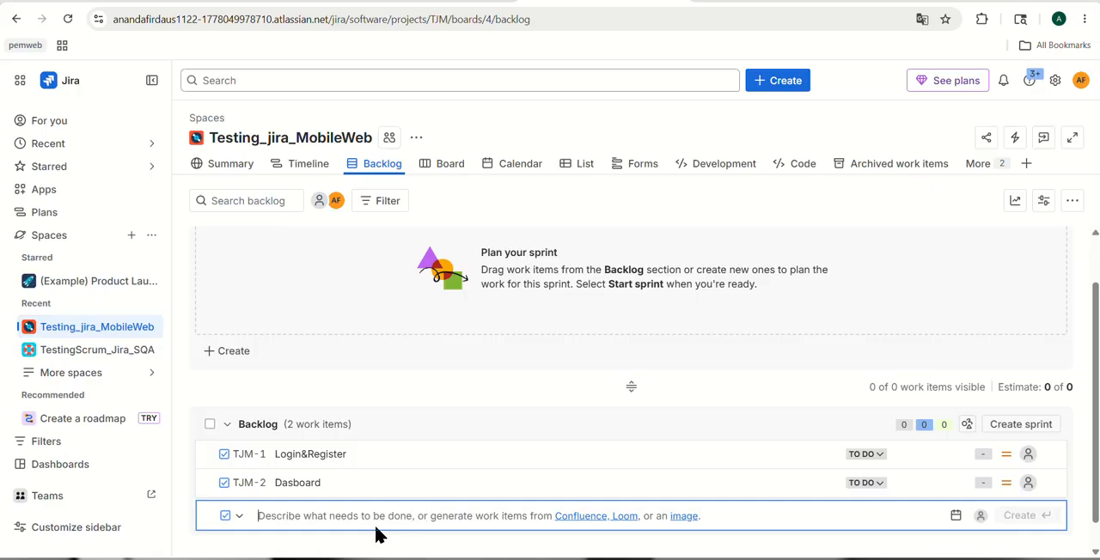
Add a third task named Mnajemen User to the Backlog section
text(MAna)
key(BackSpace)
key(BackSpace)
key(BackSpace)
text(n)
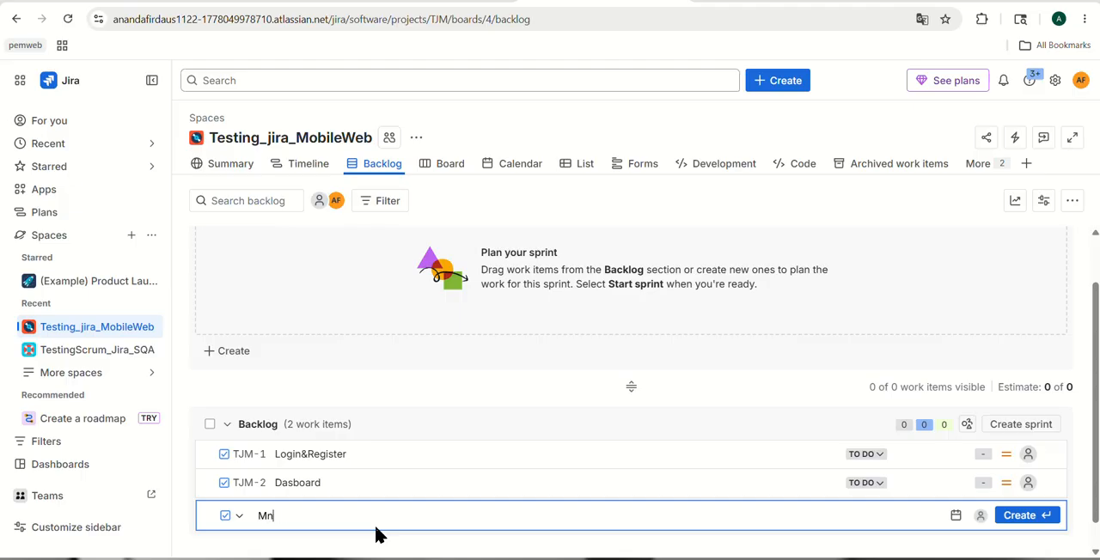
text(ajemen Uer)
key(BackSpace)
text(ser)
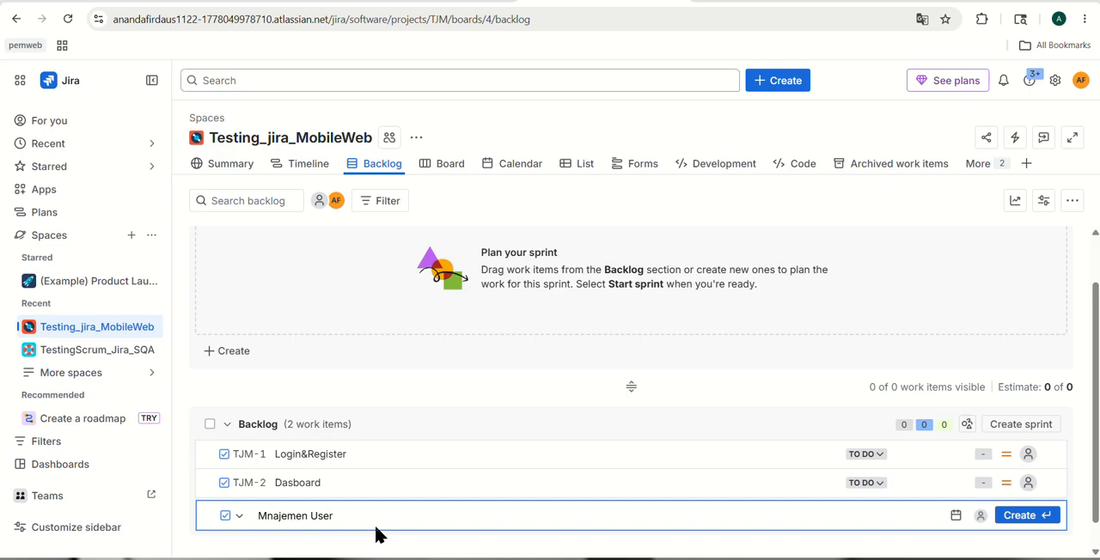
click(1009, 518)
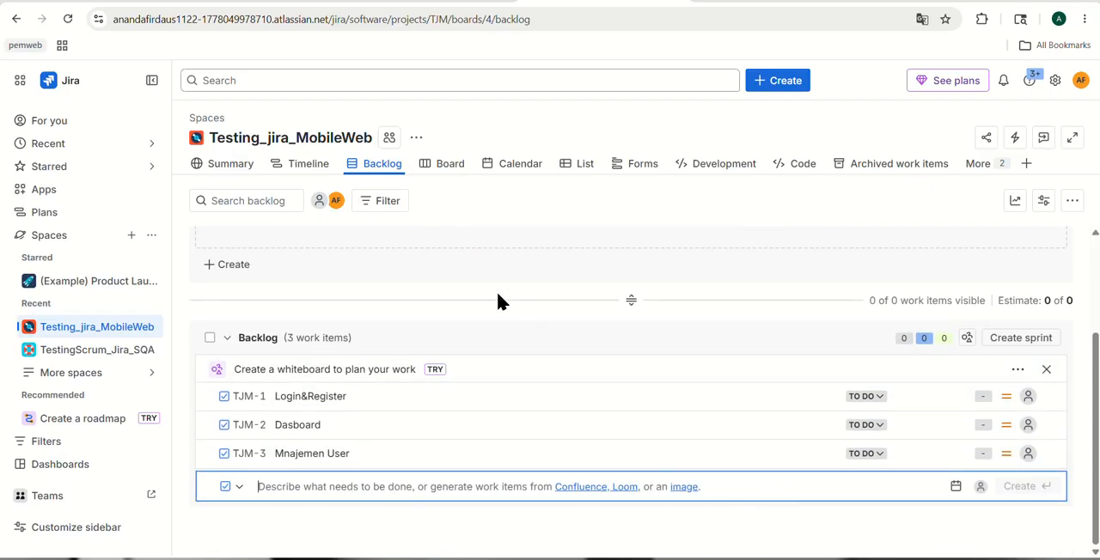
scroll(499, 300, up, 2)
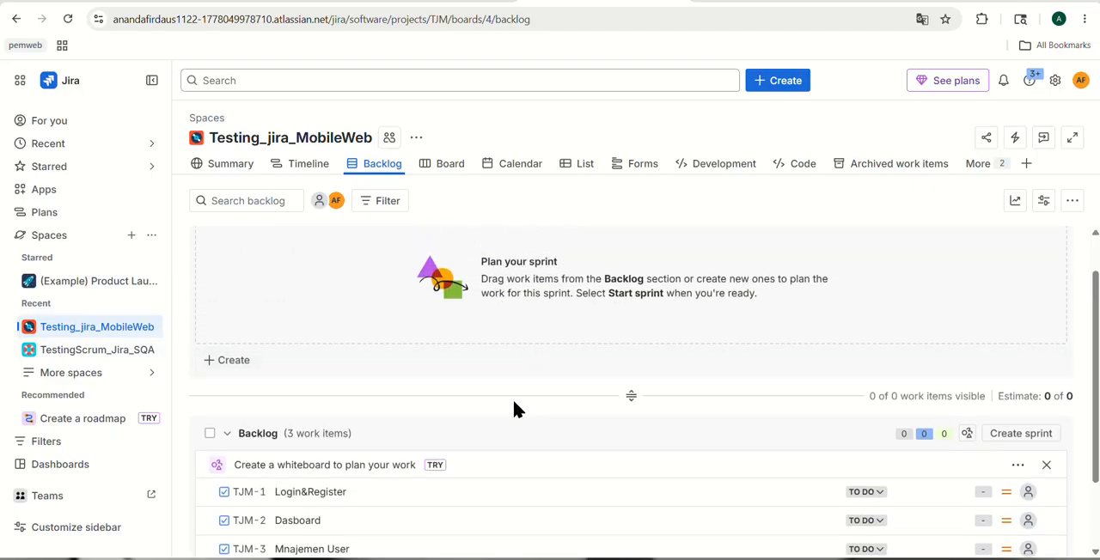
Move the Login&Register task from the Backlog section into TJM Sprint 1
scroll(514, 402, up, 1)
scroll(522, 437, down, 2)
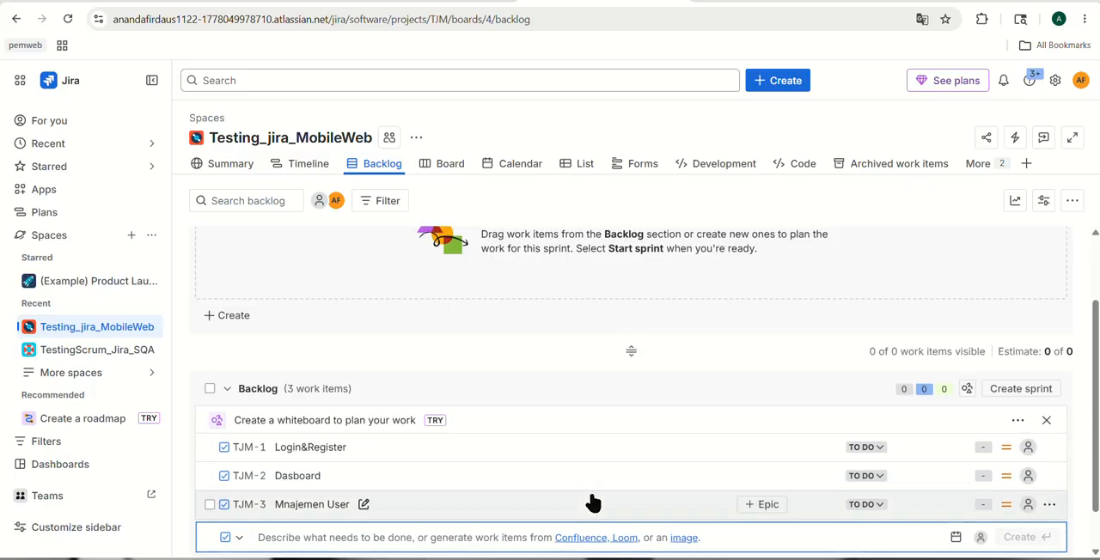
scroll(593, 502, up, 1)
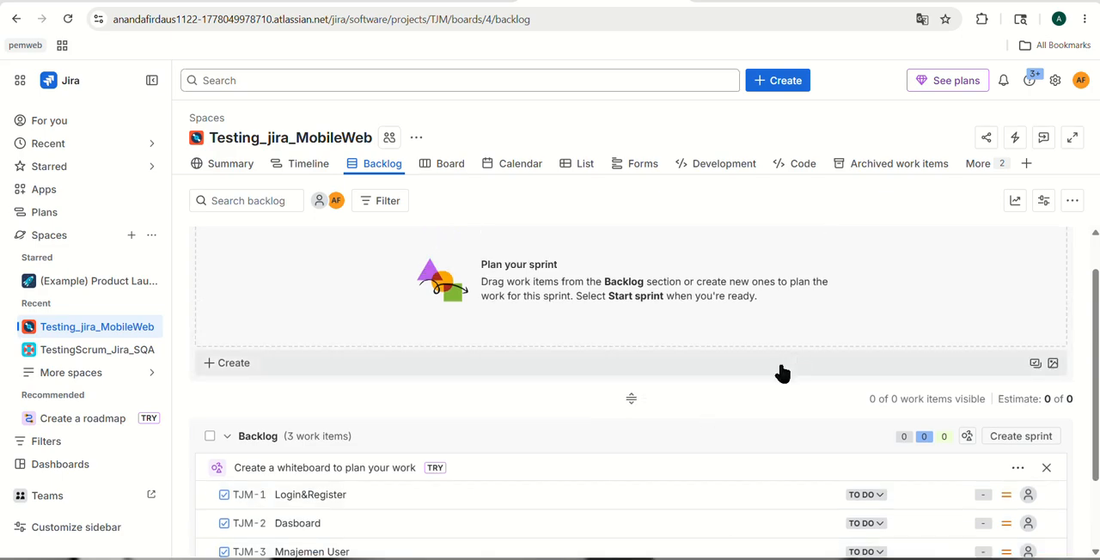
scroll(675, 427, down, 1)
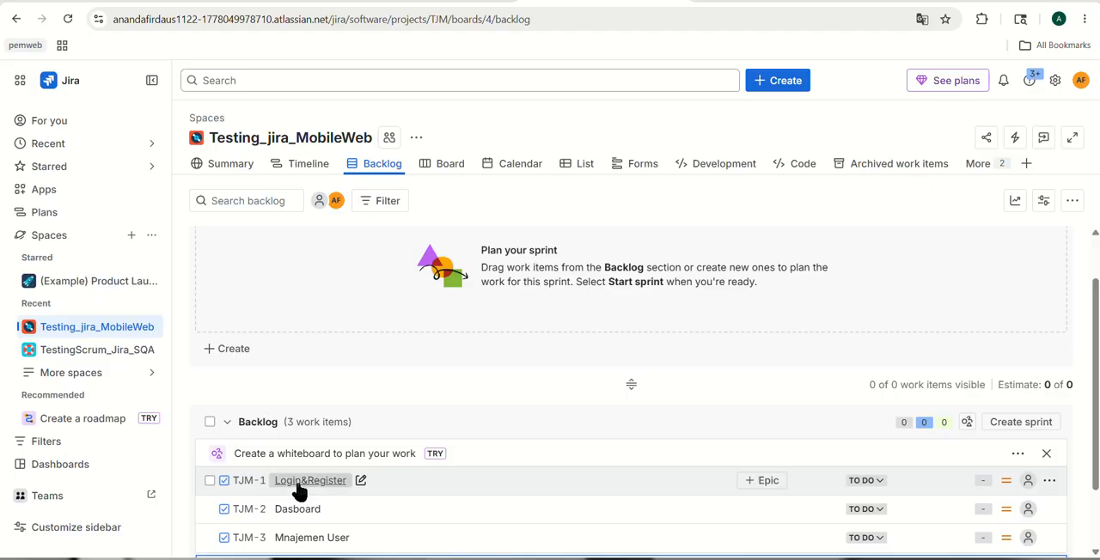
drag(299, 491, 367, 318)
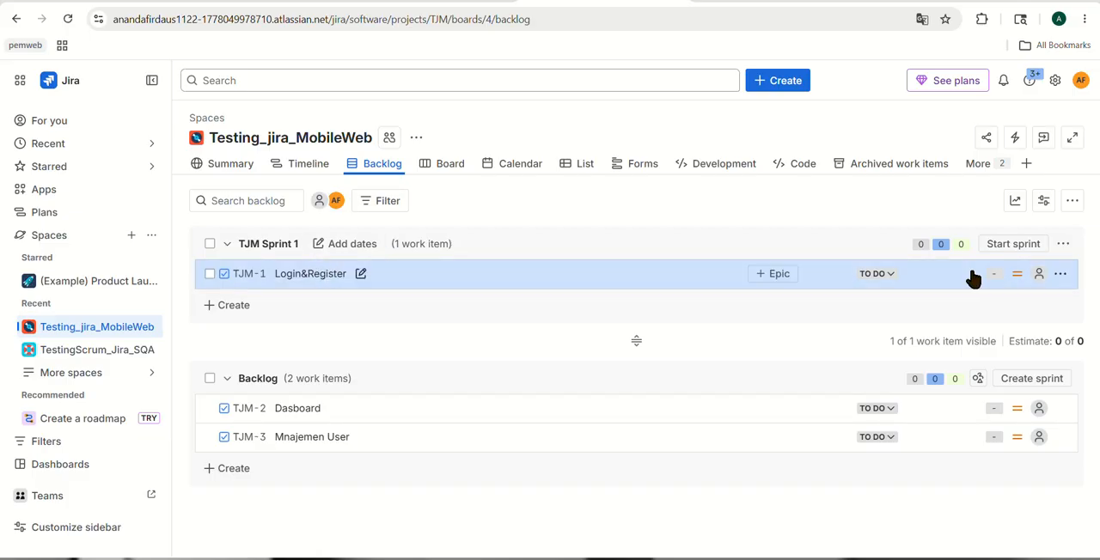
Start TJM Sprint 1 with a duration of 2 weeks, leaving the sprint goal empty
click(1013, 247)
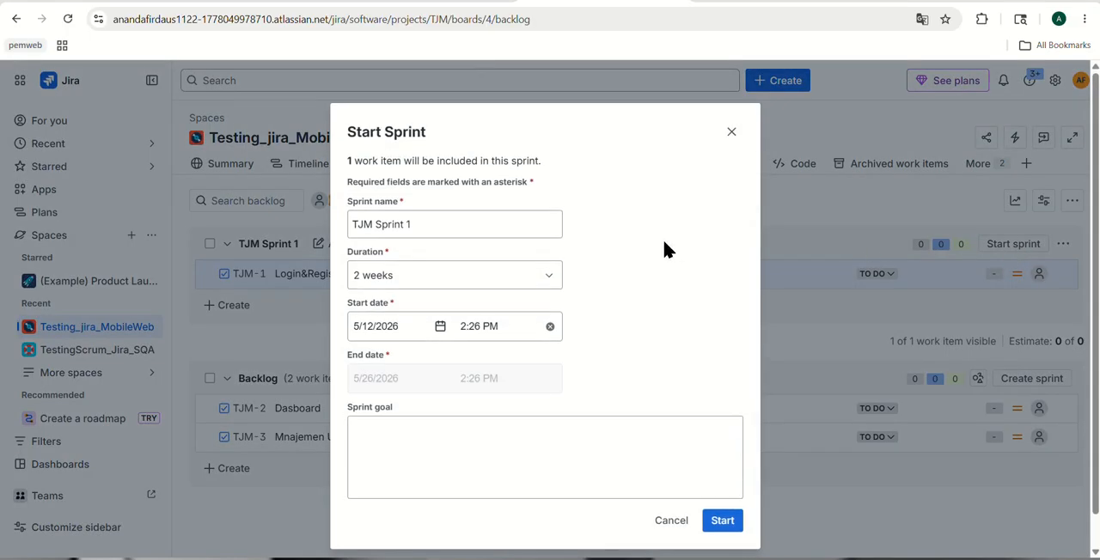
click(555, 276)
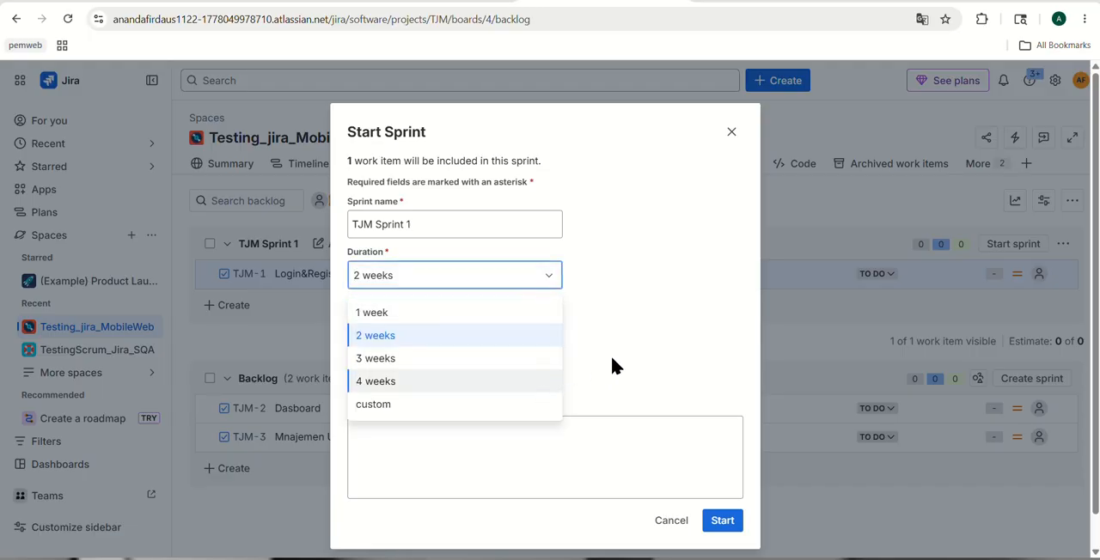
click(633, 336)
scroll(631, 331, down, 1)
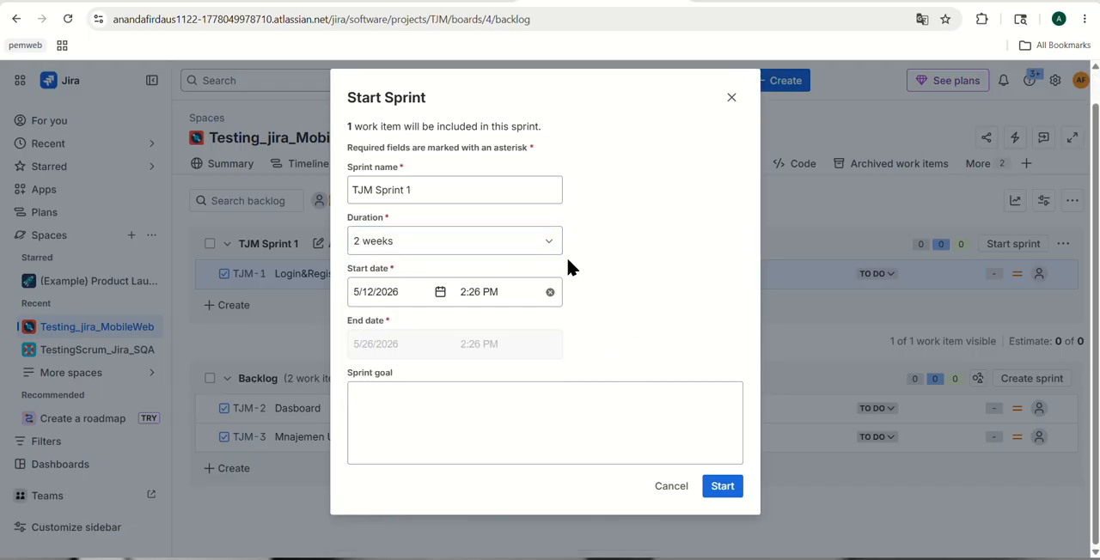
click(711, 485)
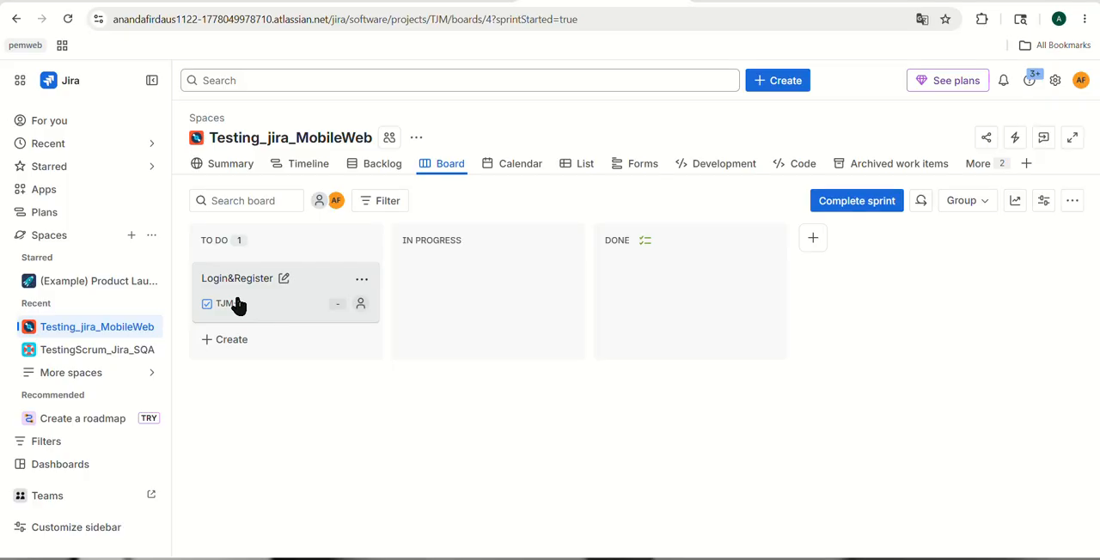
Move the Login&Register task through In Progress to Done on the board and complete TJM Sprint 1
drag(238, 305, 445, 296)
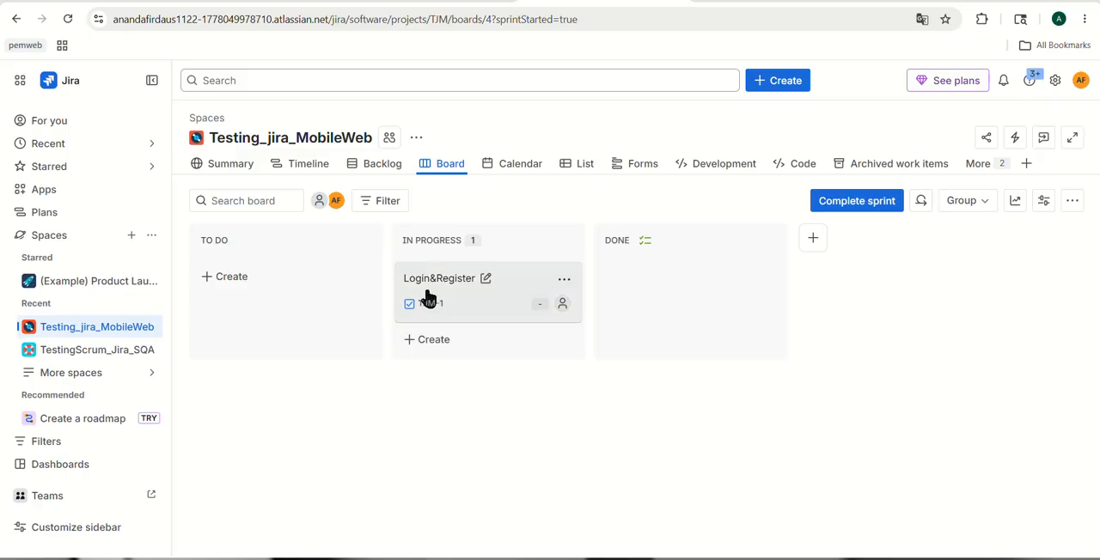
drag(424, 294, 661, 290)
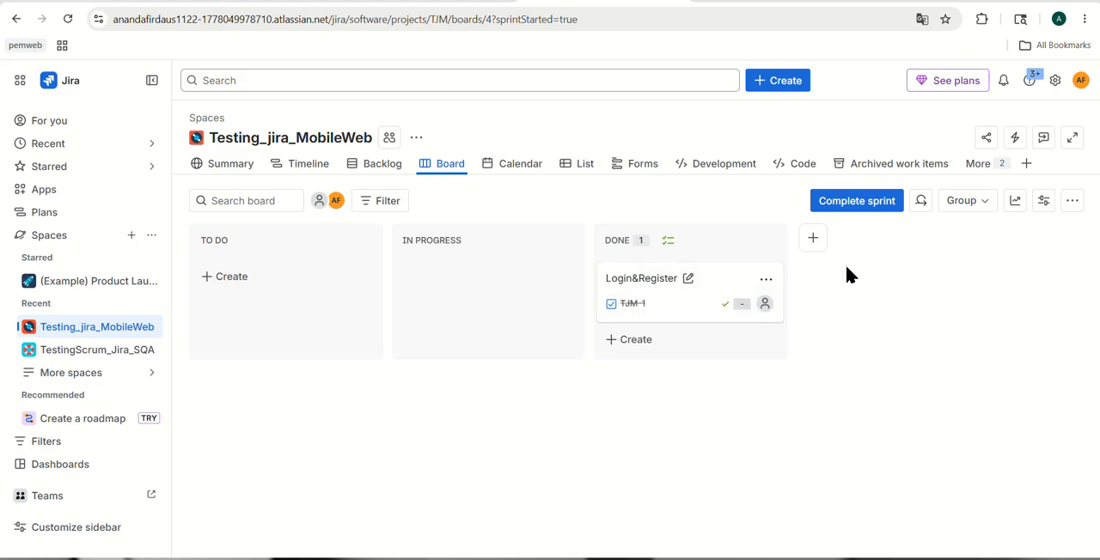
click(843, 212)
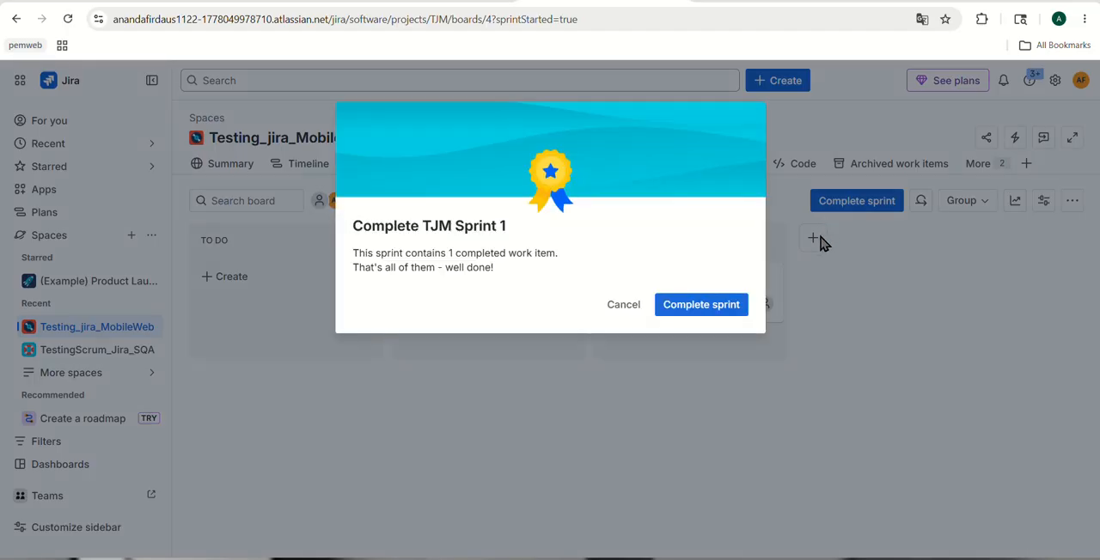
click(710, 313)
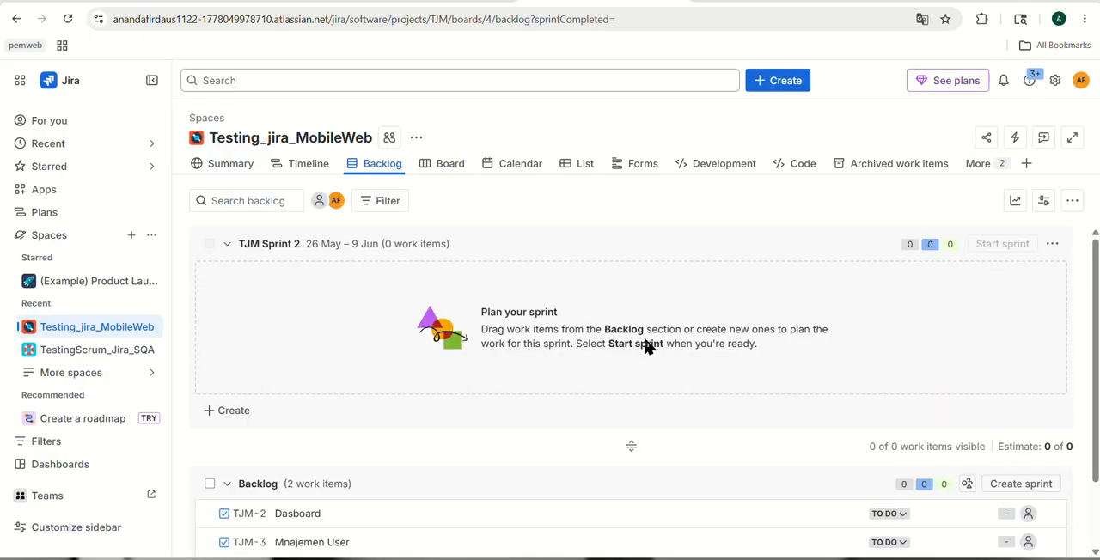
Examine the status overview and the recent activity list in the space's summary
click(241, 171)
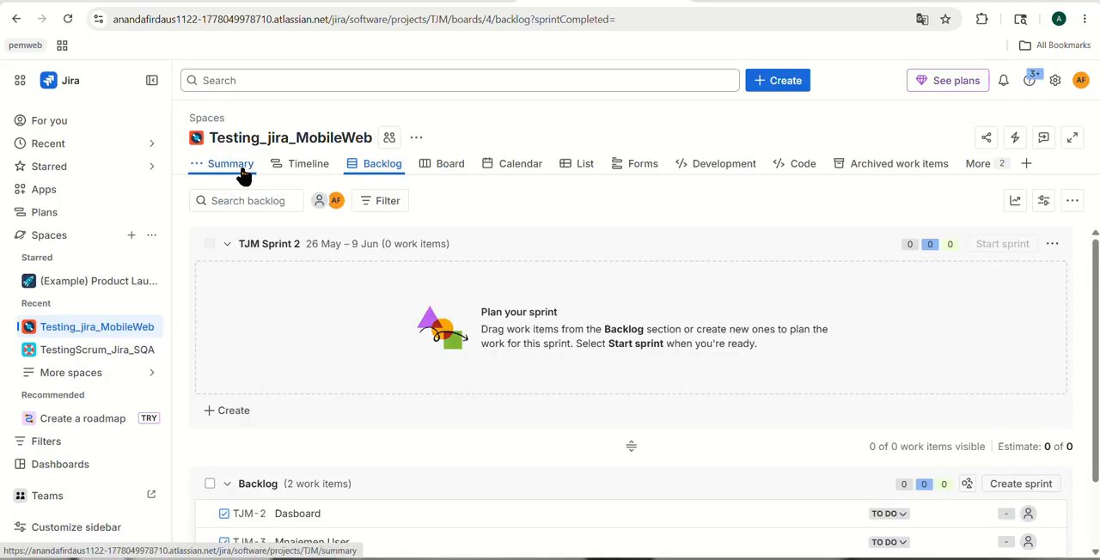
mouse_move(382, 365)
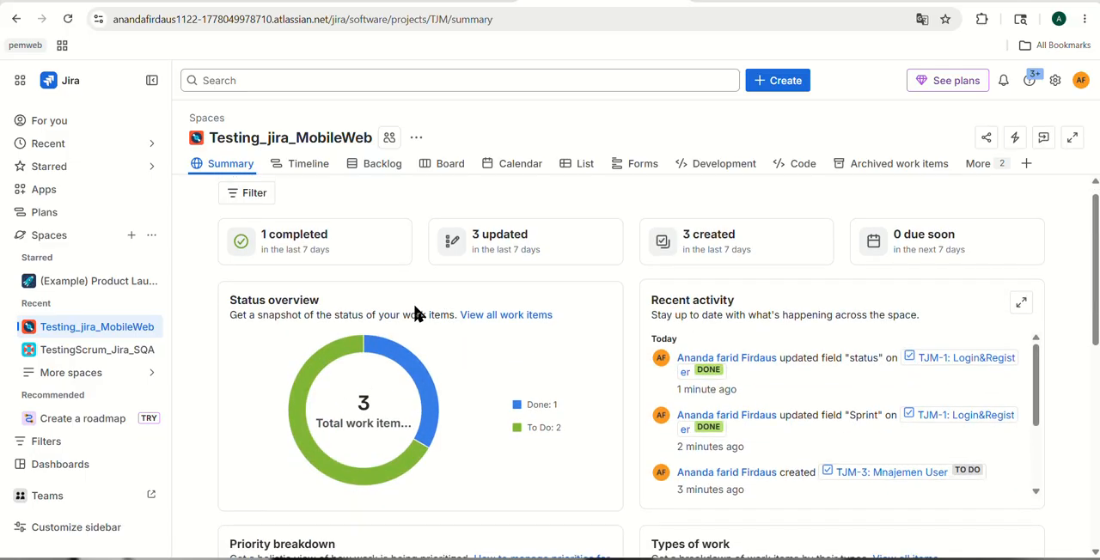
scroll(415, 314, down, 1)
scroll(469, 335, down, 1)
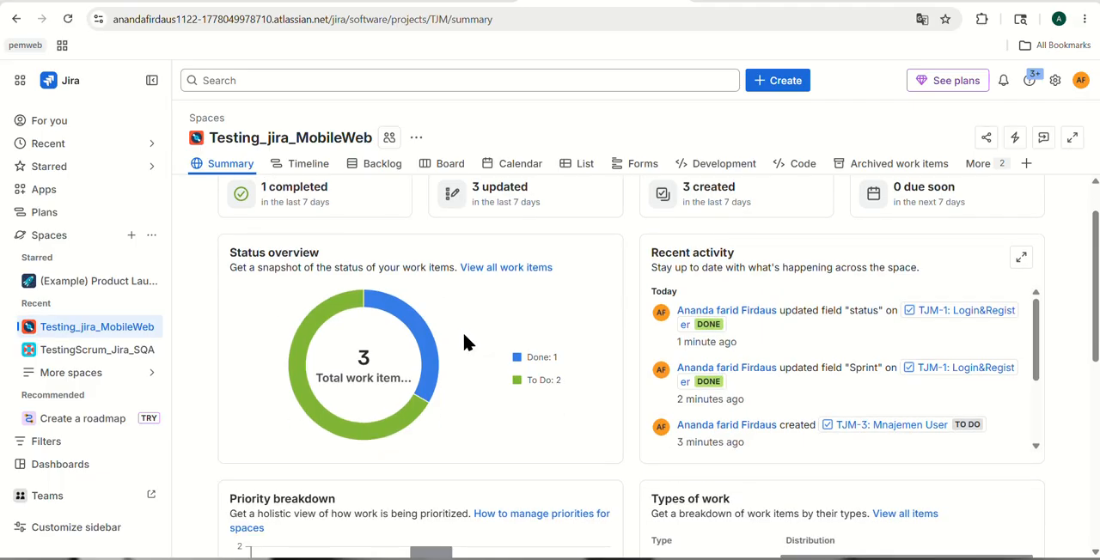
mouse_move(398, 316)
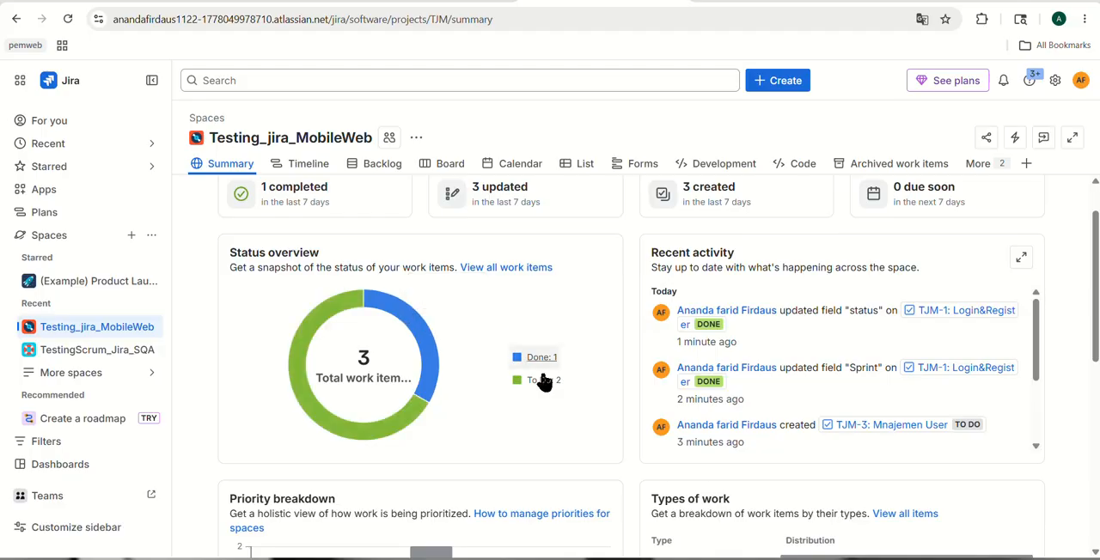
scroll(544, 380, down, 1)
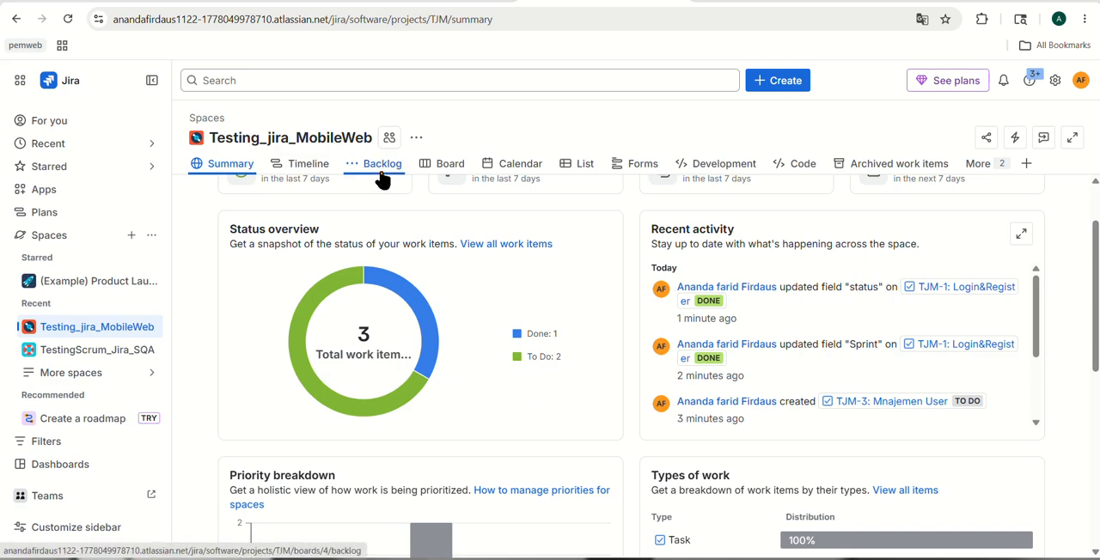
scroll(470, 408, down, 1)
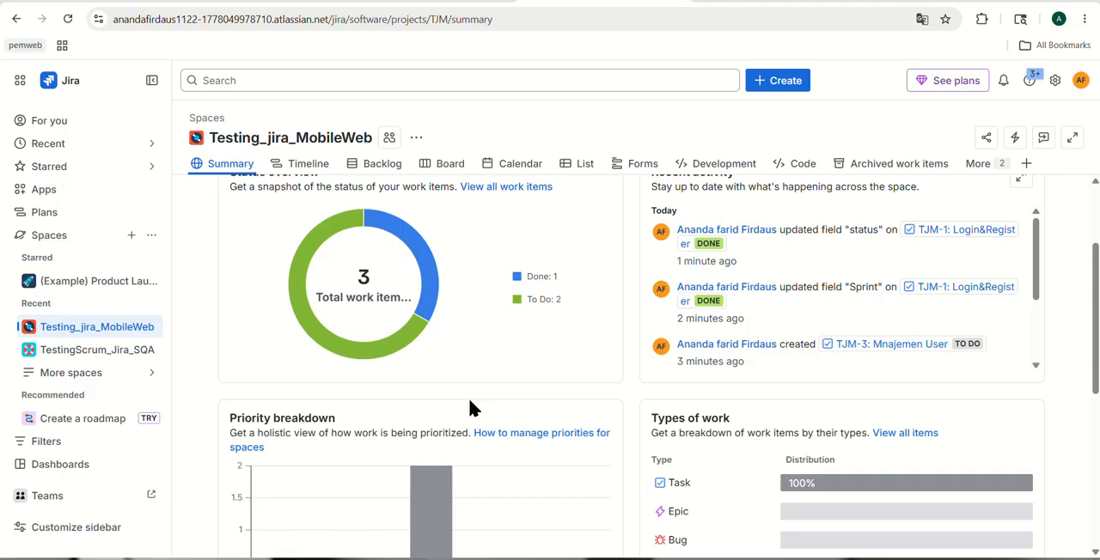
scroll(498, 361, down, 1)
scroll(525, 345, up, 1)
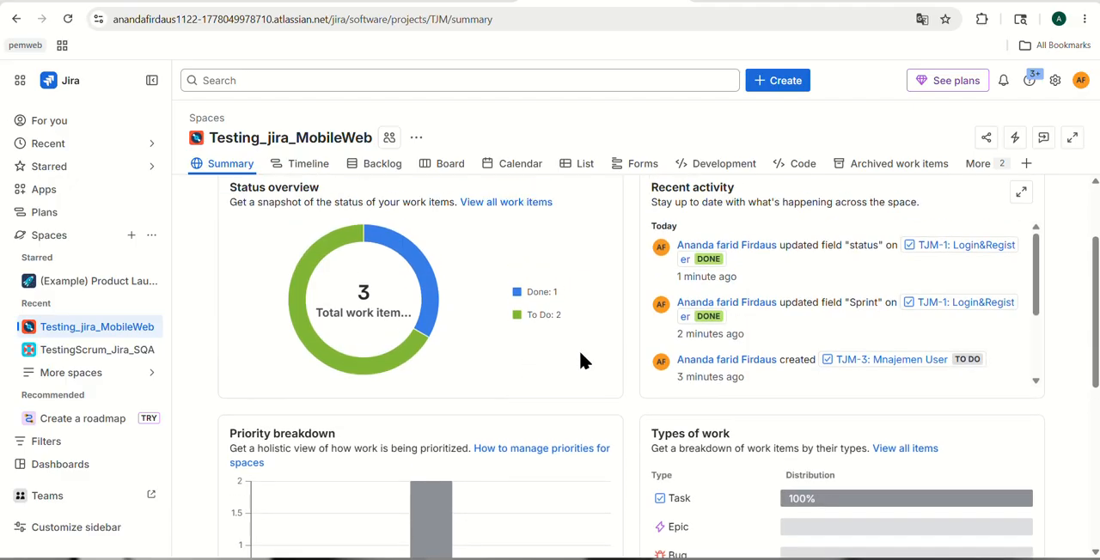
scroll(580, 359, up, 1)
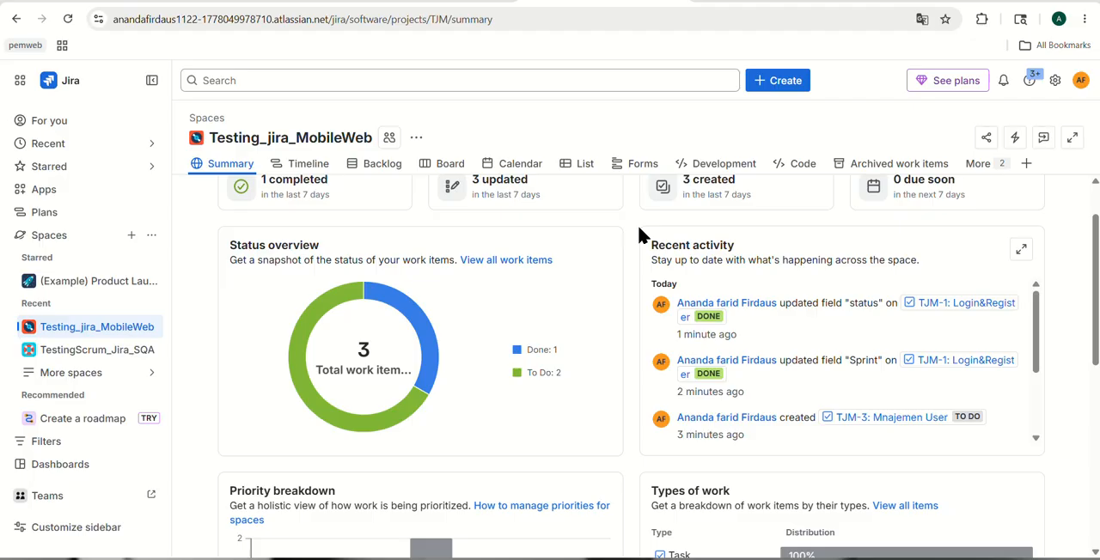
drag(646, 236, 652, 286)
click(651, 286)
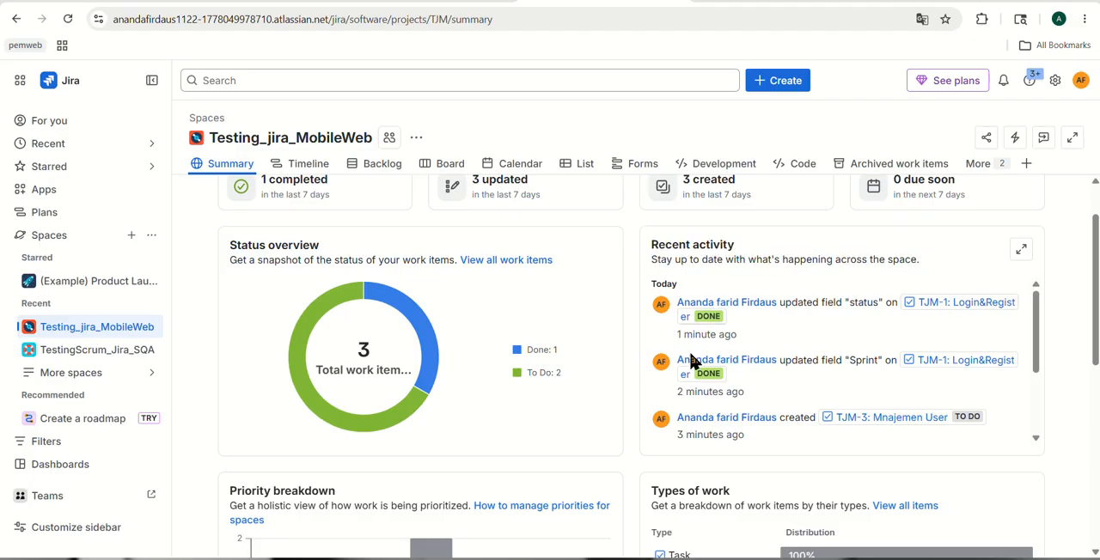
scroll(705, 390, down, 3)
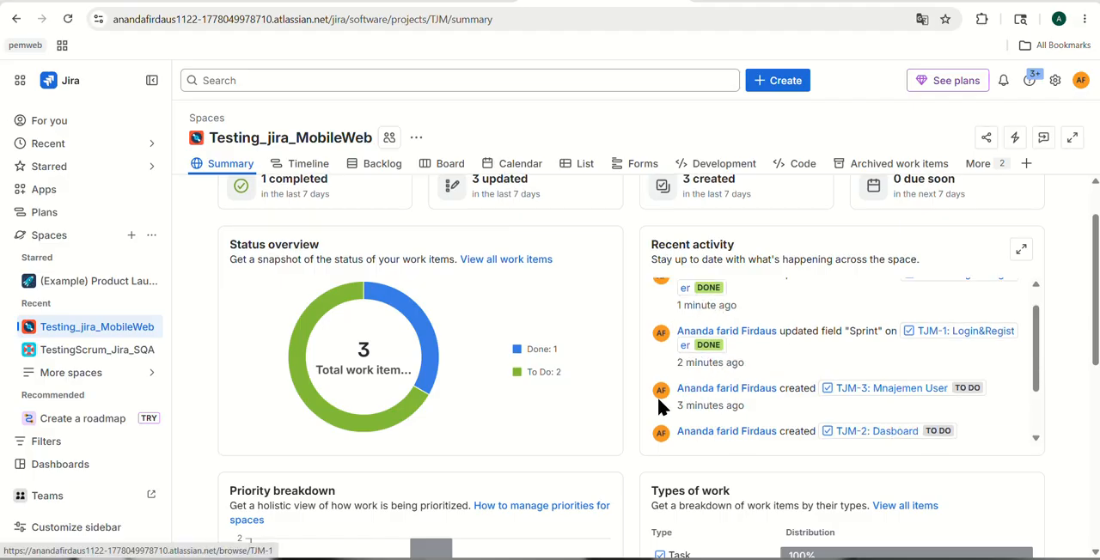
scroll(704, 426, down, 1)
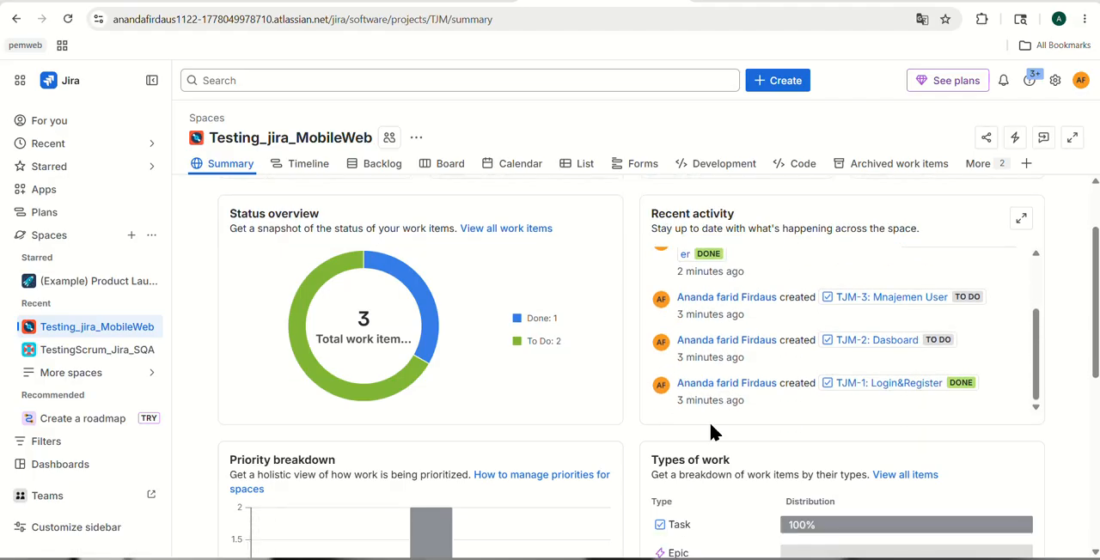
Examine the priority breakdown, types of work, team workload and epic progress sections of the summary
scroll(649, 430, down, 3)
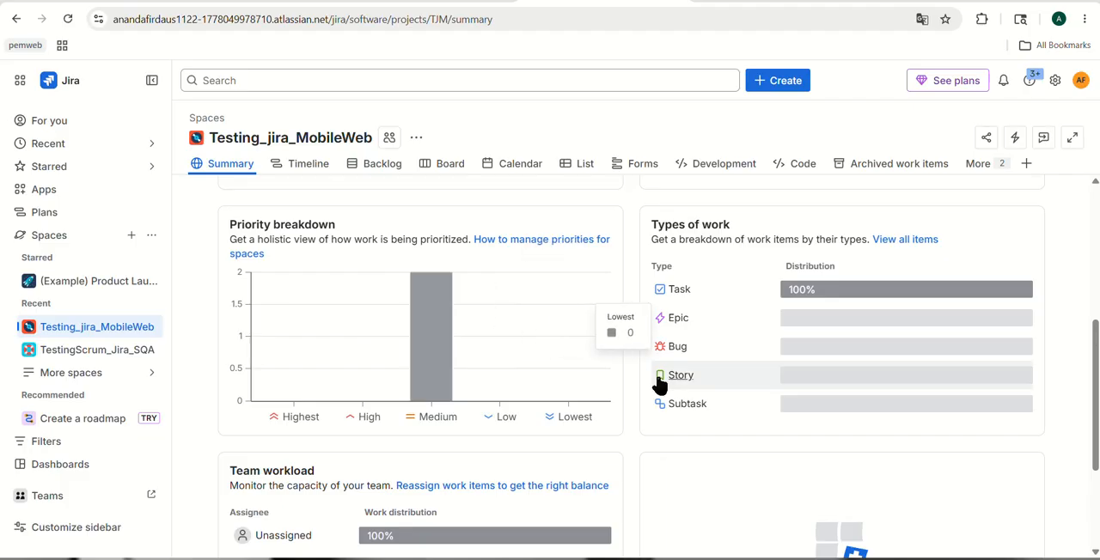
scroll(659, 386, down, 1)
scroll(658, 382, down, 4)
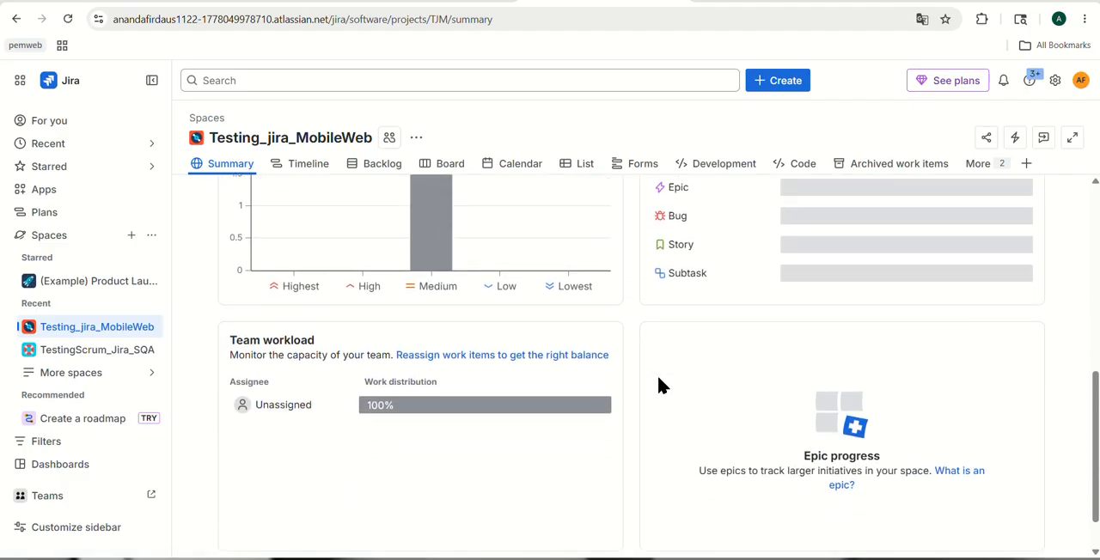
scroll(658, 386, down, 1)
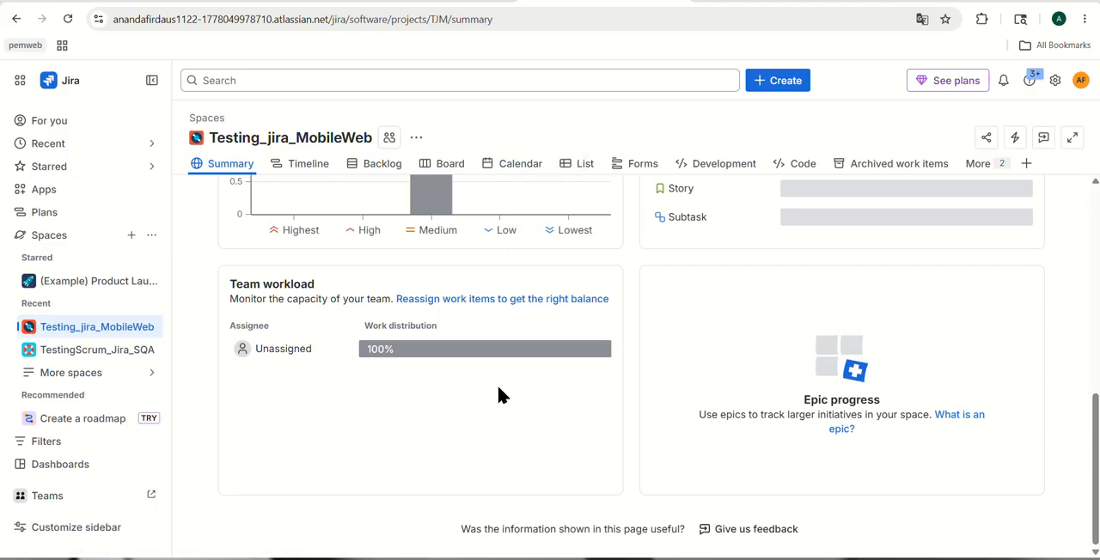
scroll(502, 408, up, 1)
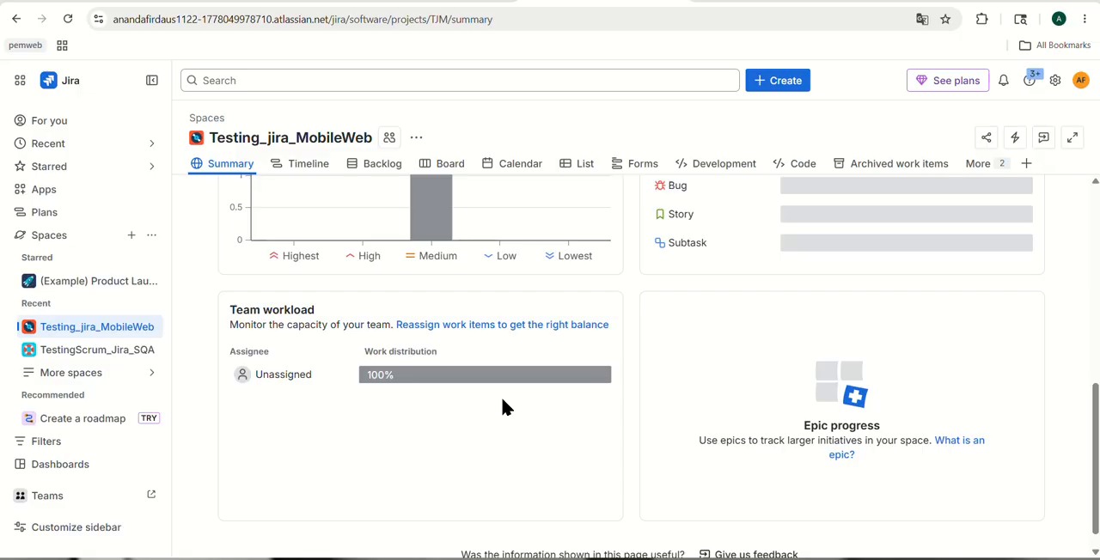
scroll(469, 457, down, 1)
scroll(530, 464, up, 1)
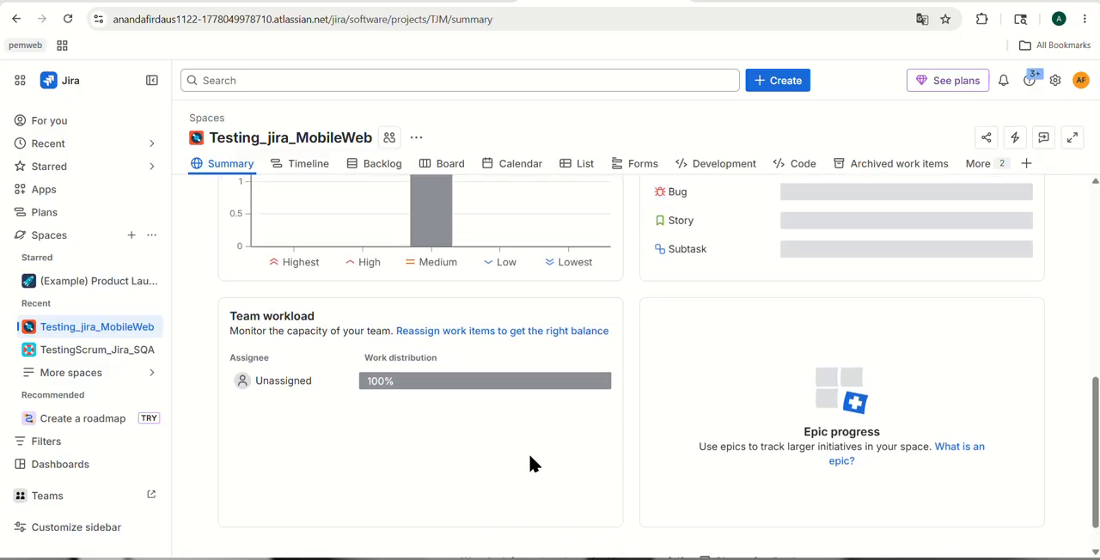
scroll(530, 464, up, 1)
scroll(520, 455, down, 2)
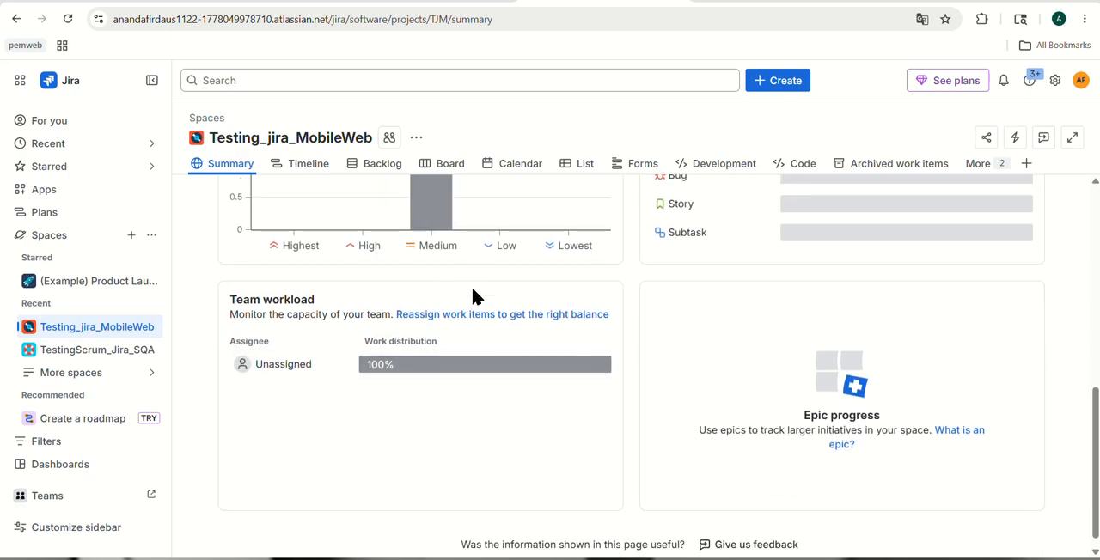
scroll(488, 351, up, 3)
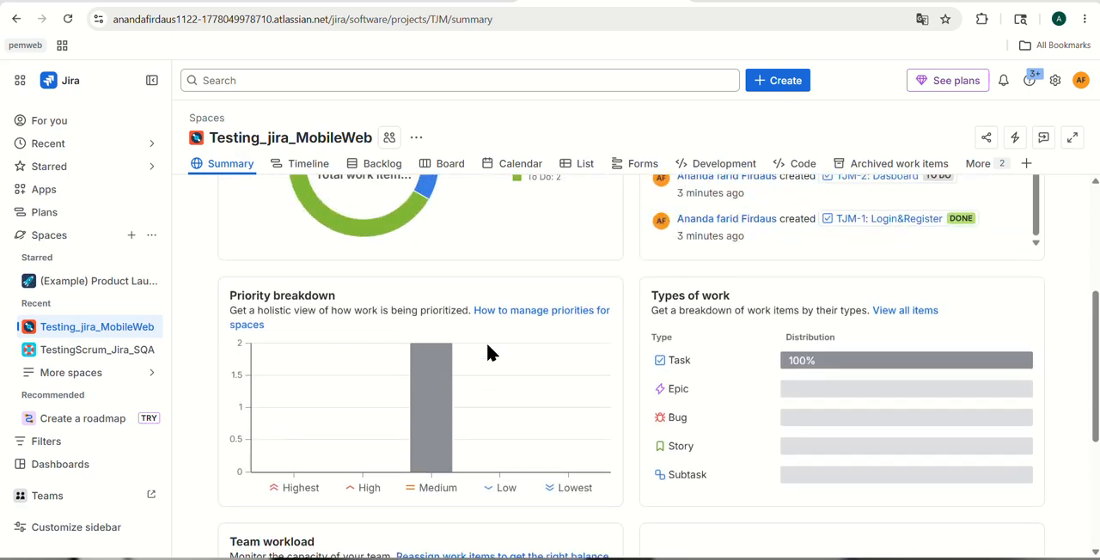
Review the TJM Sprint 2 and Backlog sections of the space's backlog, and return to the summary
click(384, 163)
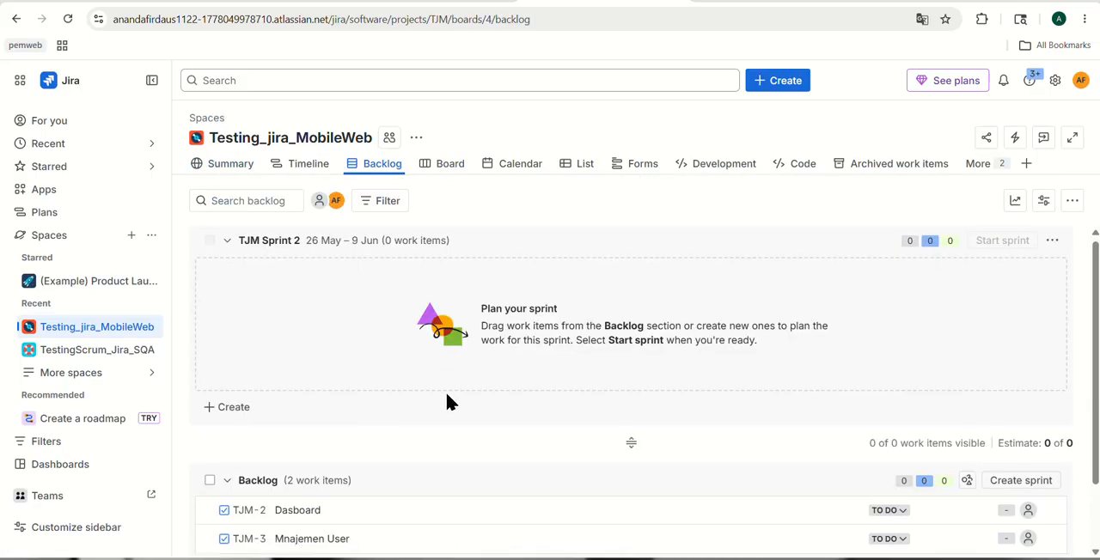
scroll(447, 400, down, 1)
scroll(343, 435, up, 1)
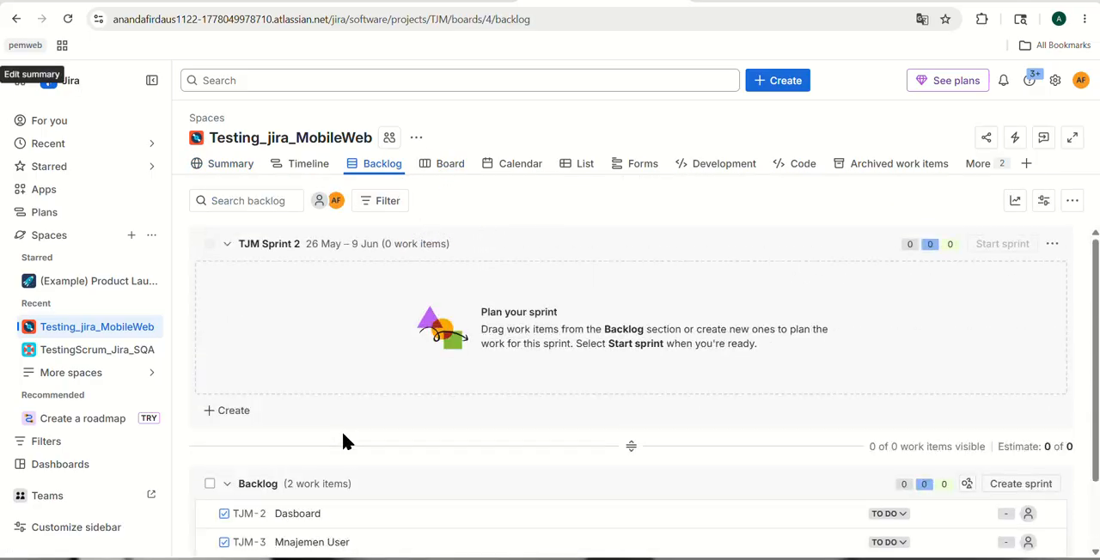
scroll(343, 435, down, 1)
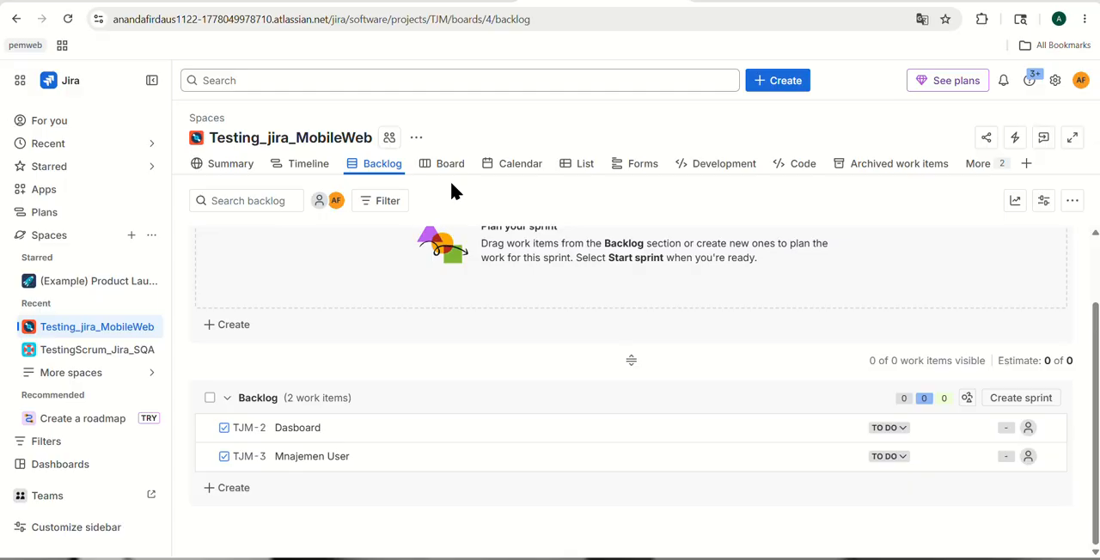
click(210, 163)
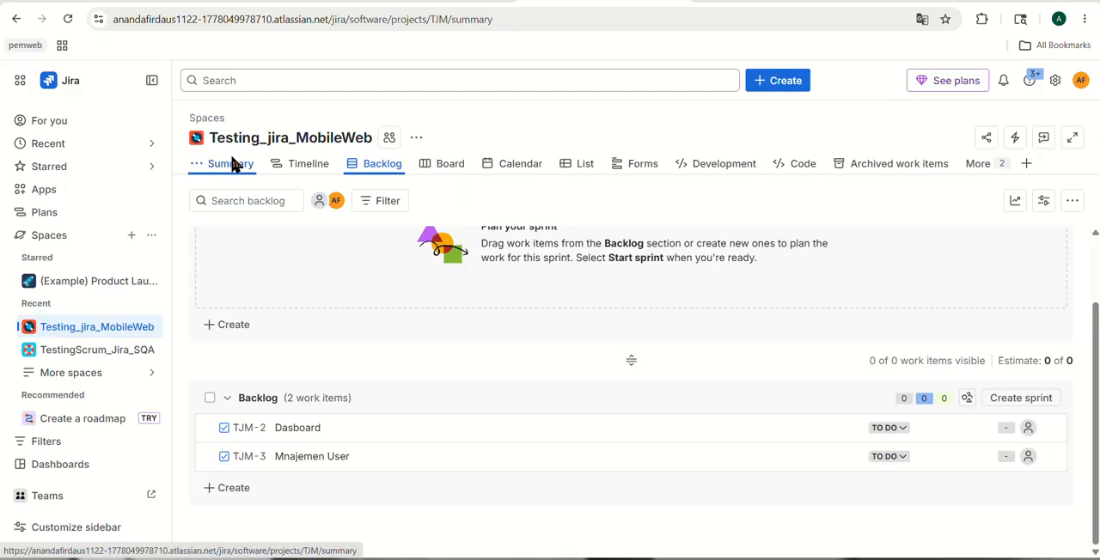